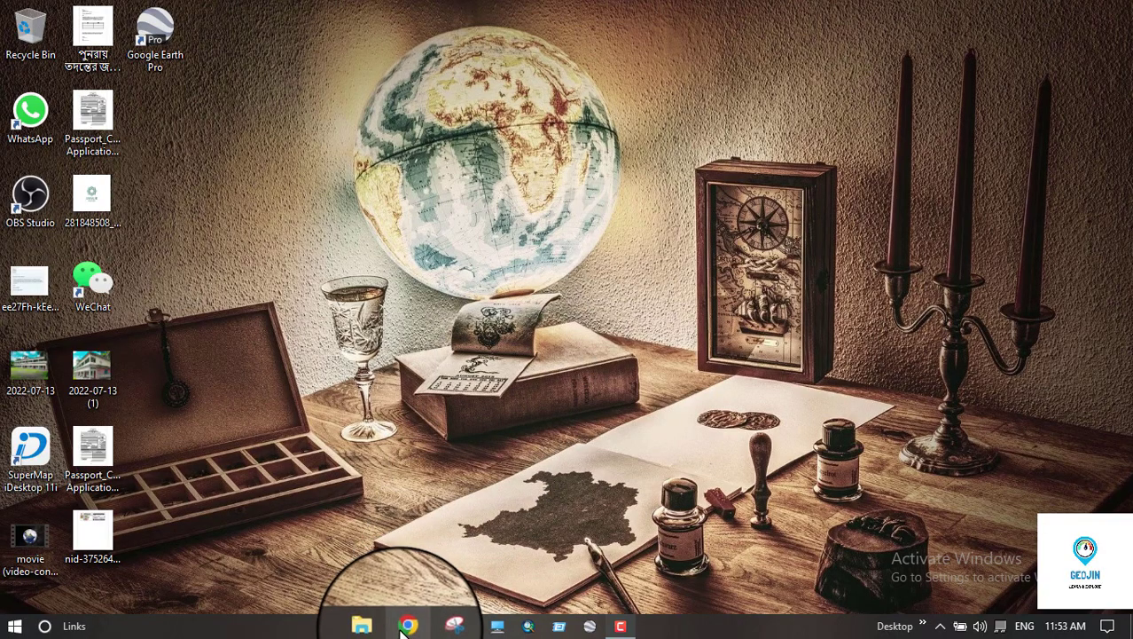
Launch Google Chrome from the taskbar to a new tab
left_click(407, 626)
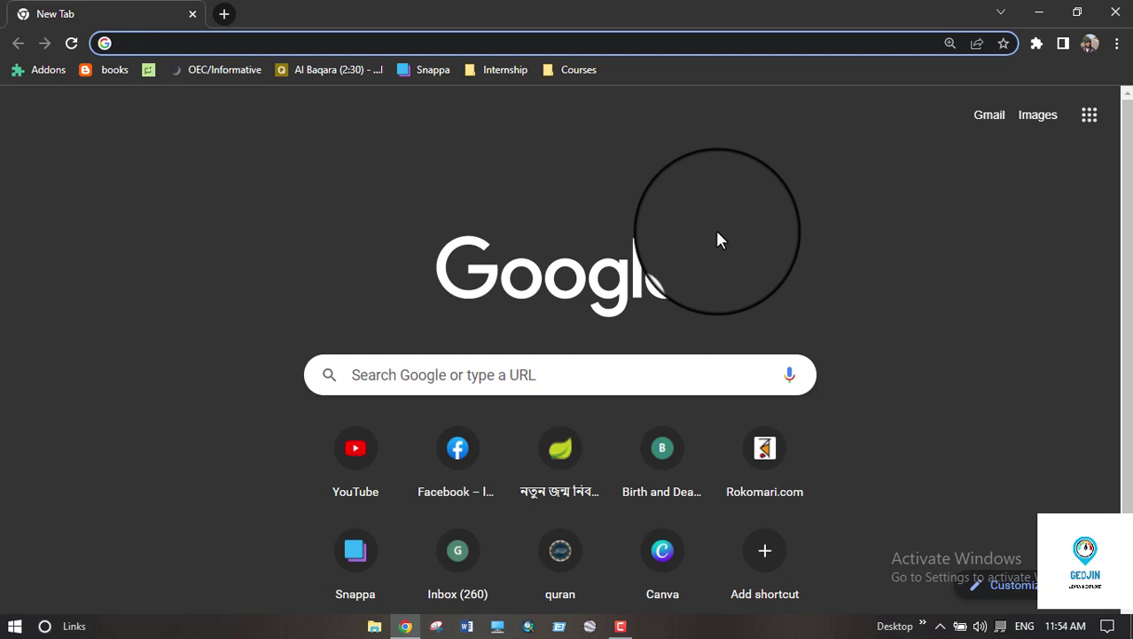
Search Google for 'google mymaps' to reach the My Maps home page
type("goog")
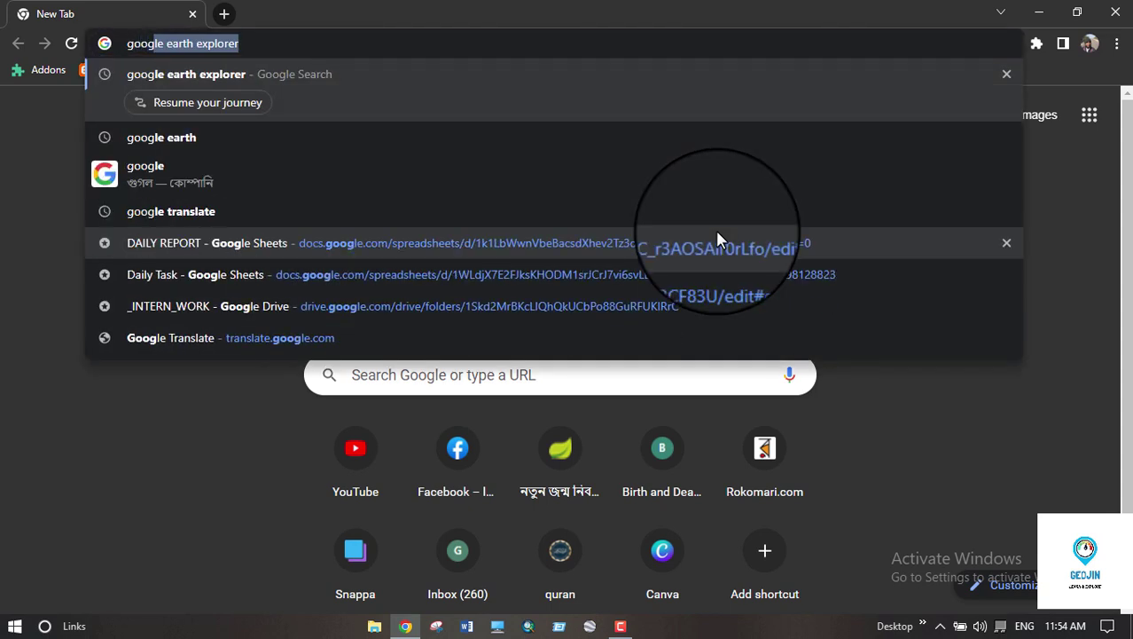
type("le mymaps")
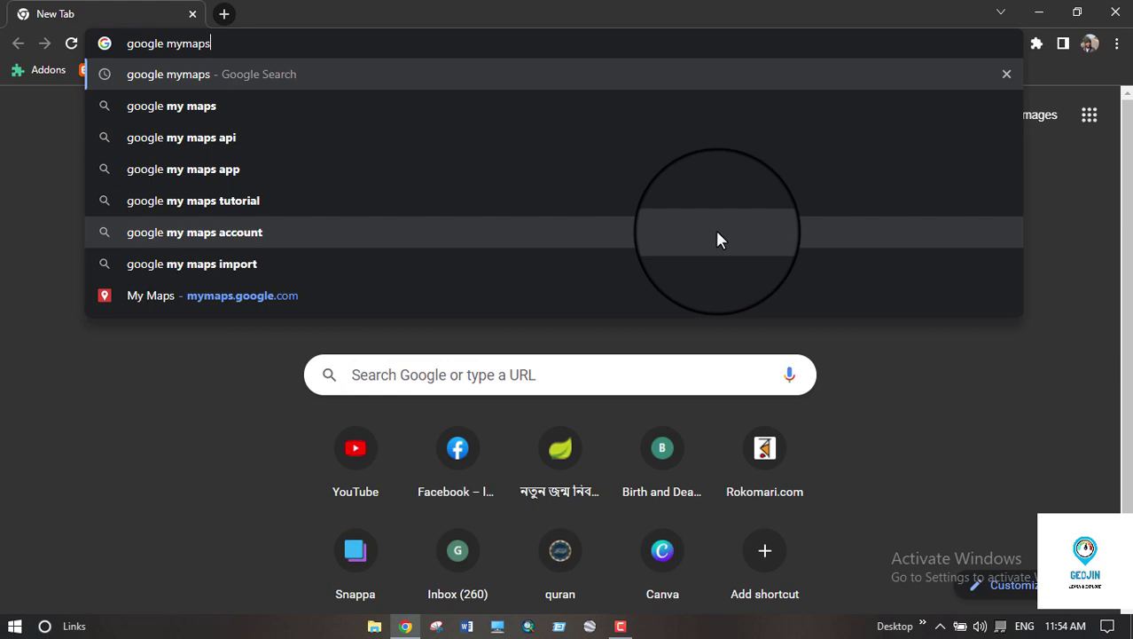
key("Return")
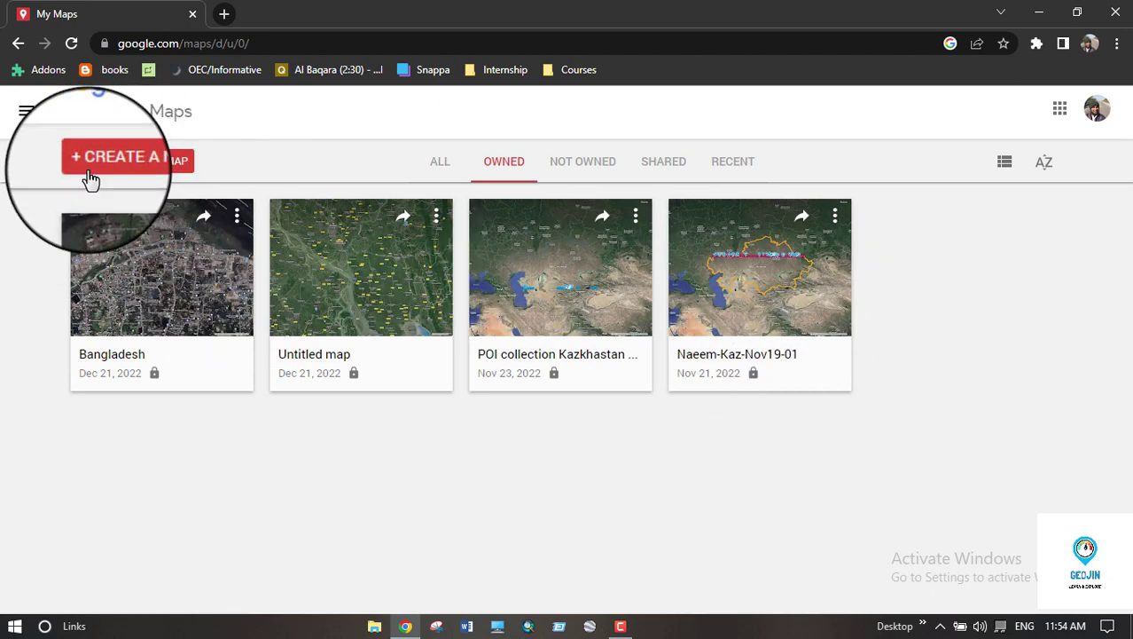
Create a new blank map and save its title as 'Bangladesh'
left_click(104, 171)
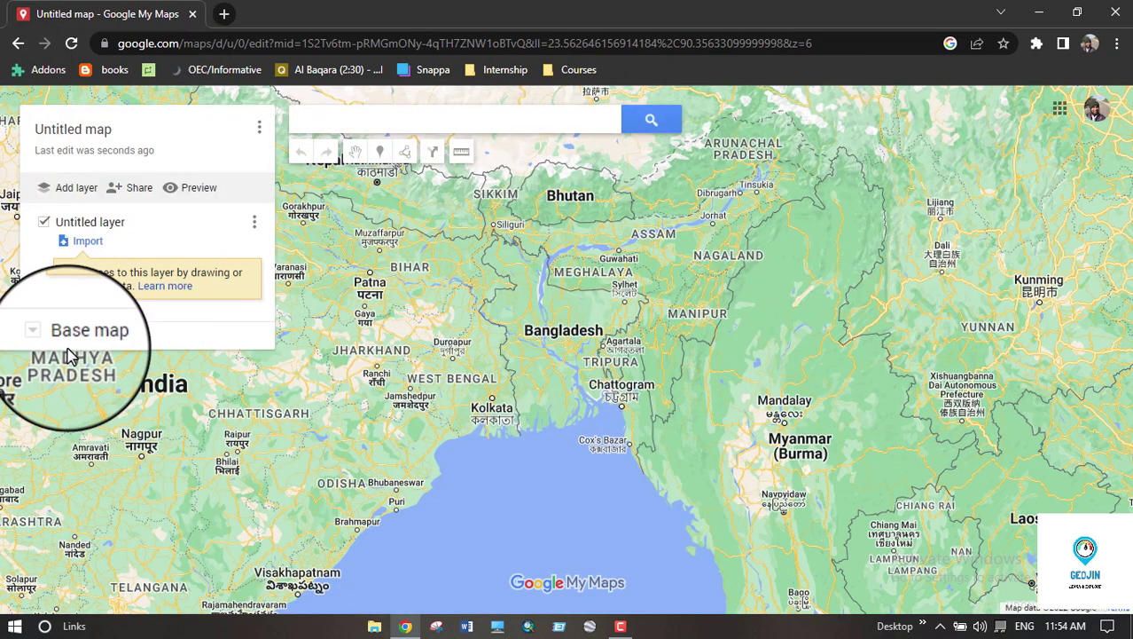
scroll(542, 395, "up", 3)
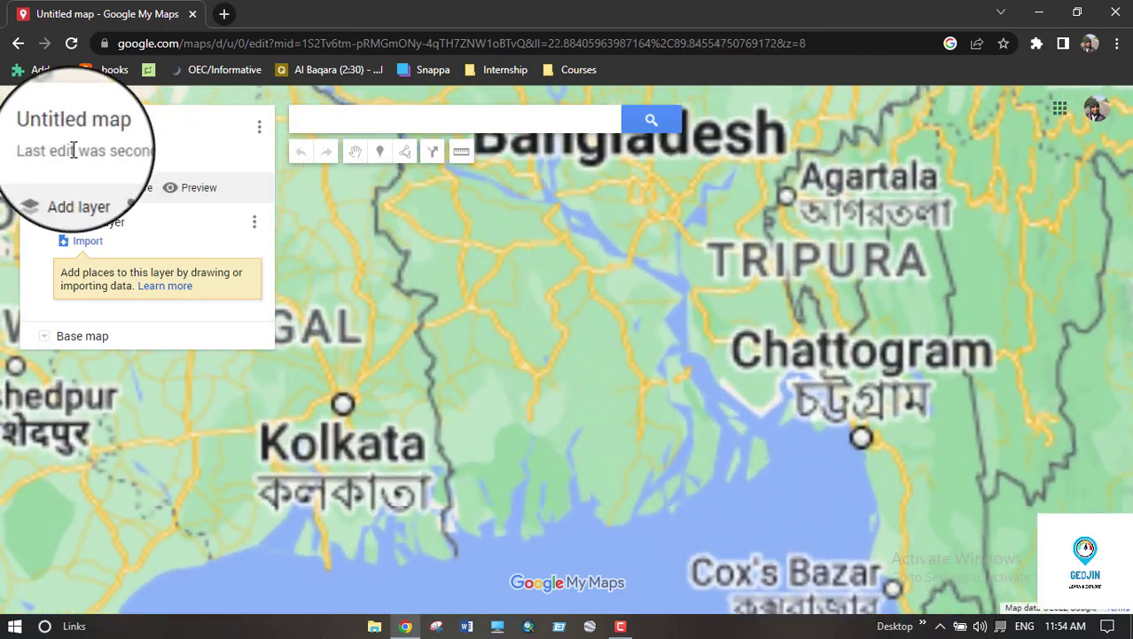
left_click(49, 135)
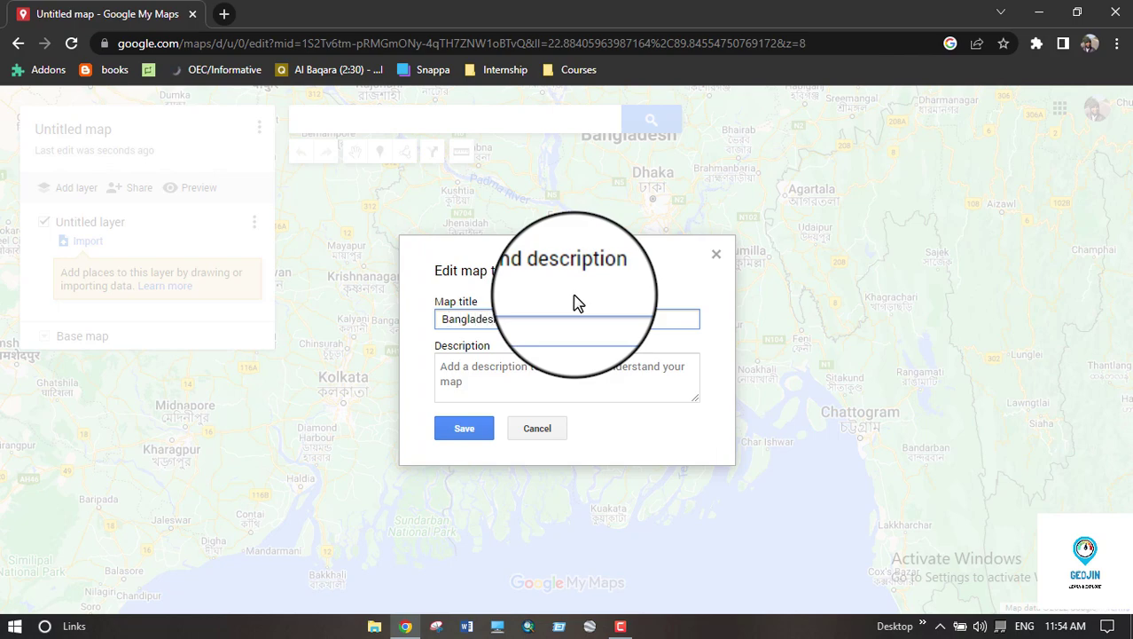
left_click(466, 425)
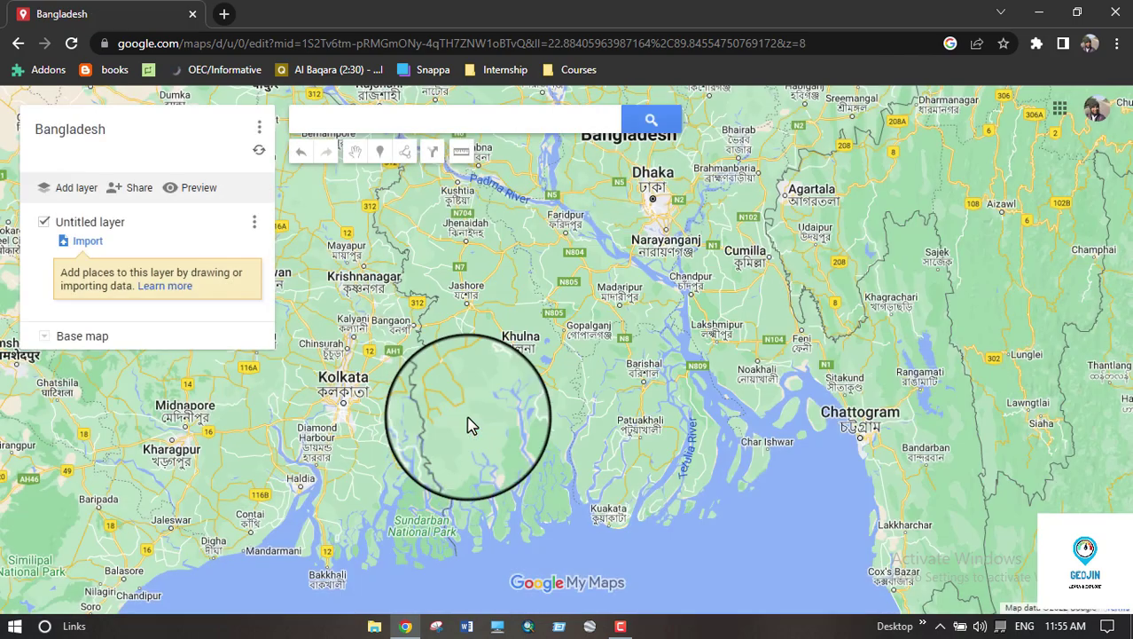
Add another empty untitled layer to the Bangladesh map
left_click(62, 197)
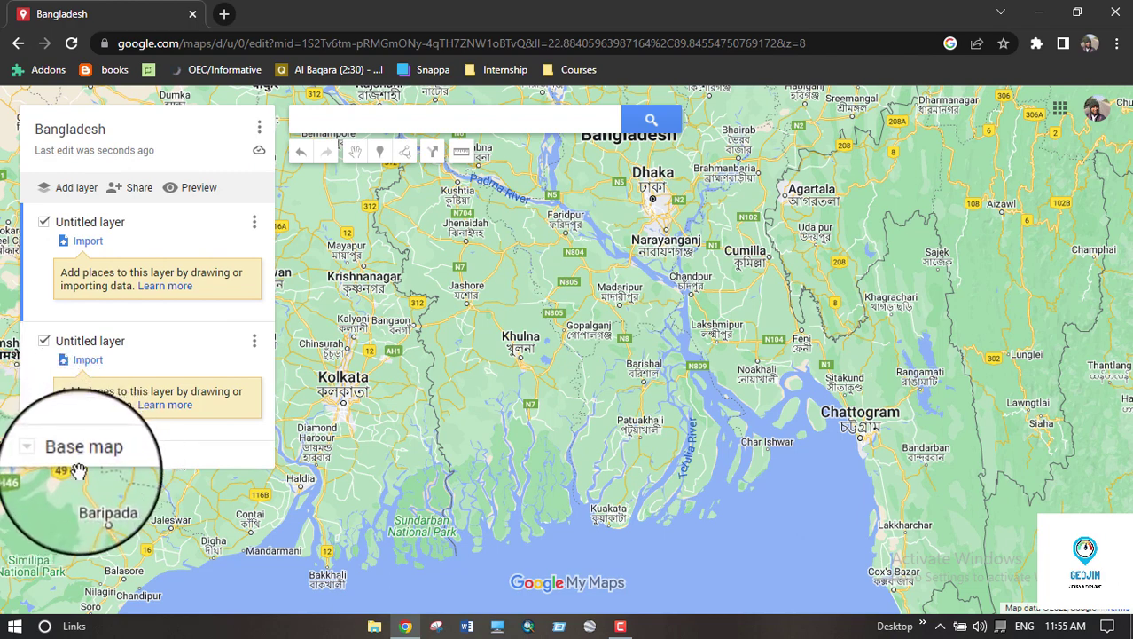
Change the base map style to Satellite
left_click(43, 454)
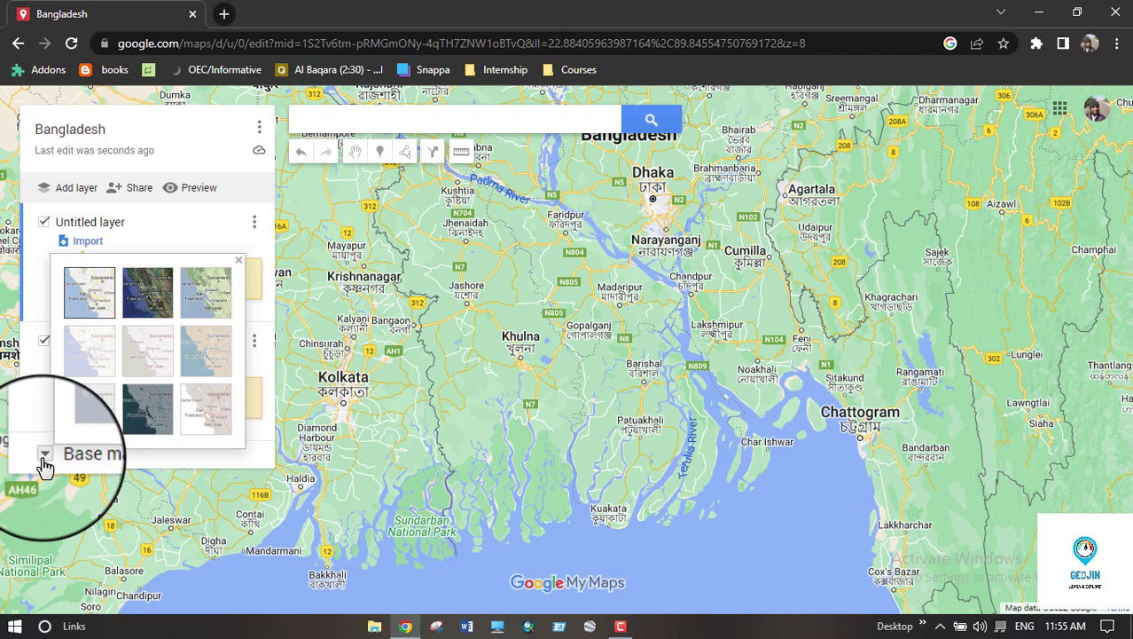
left_click(151, 303)
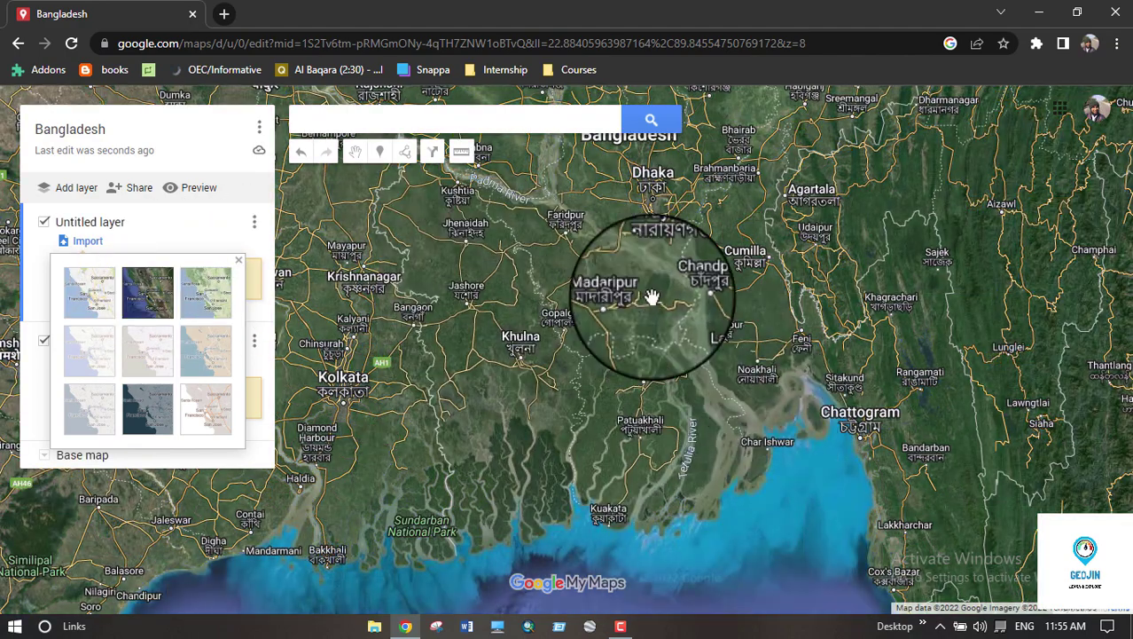
scroll(621, 392, "up", 4)
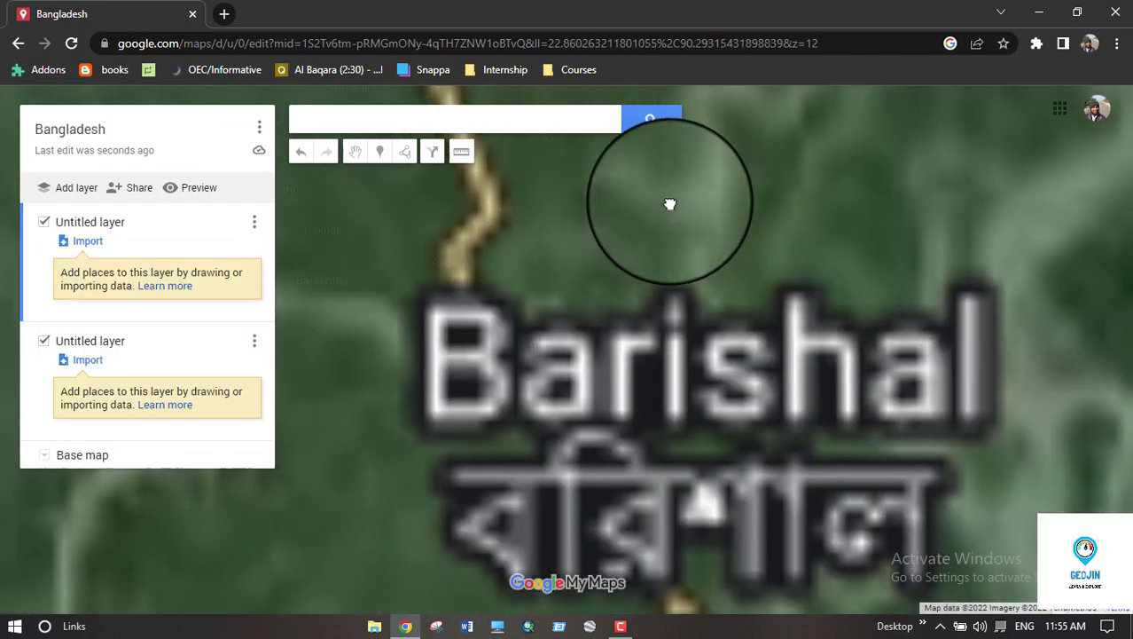
Zoom in and pan the satellite view to centre on Barishal Cadet College
scroll(544, 374, "up", 2)
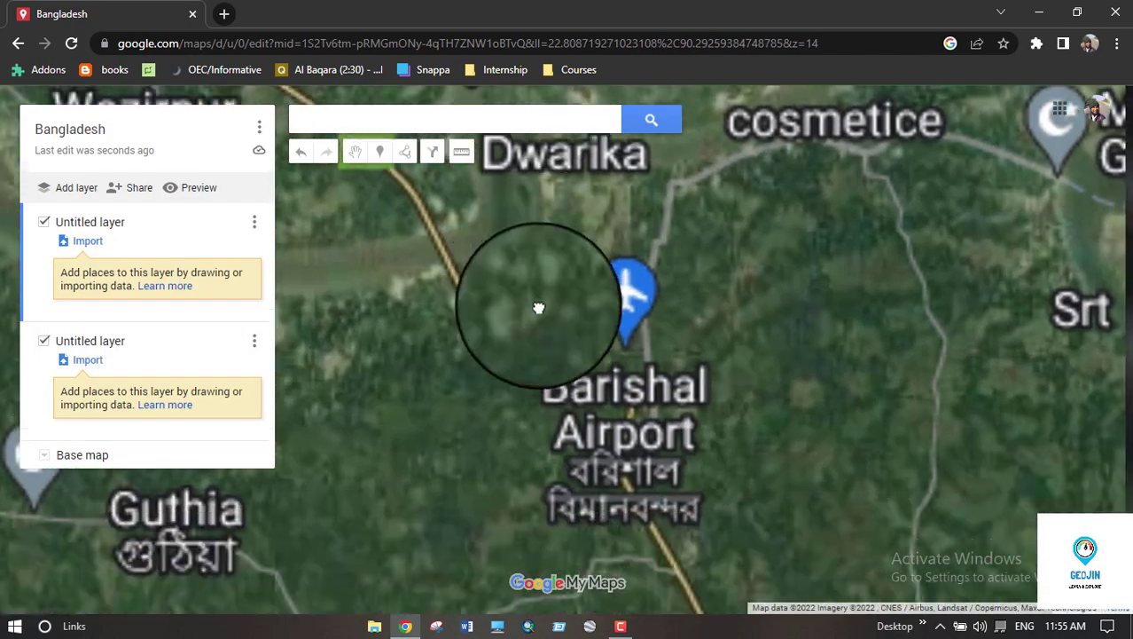
scroll(602, 451, "up", 1)
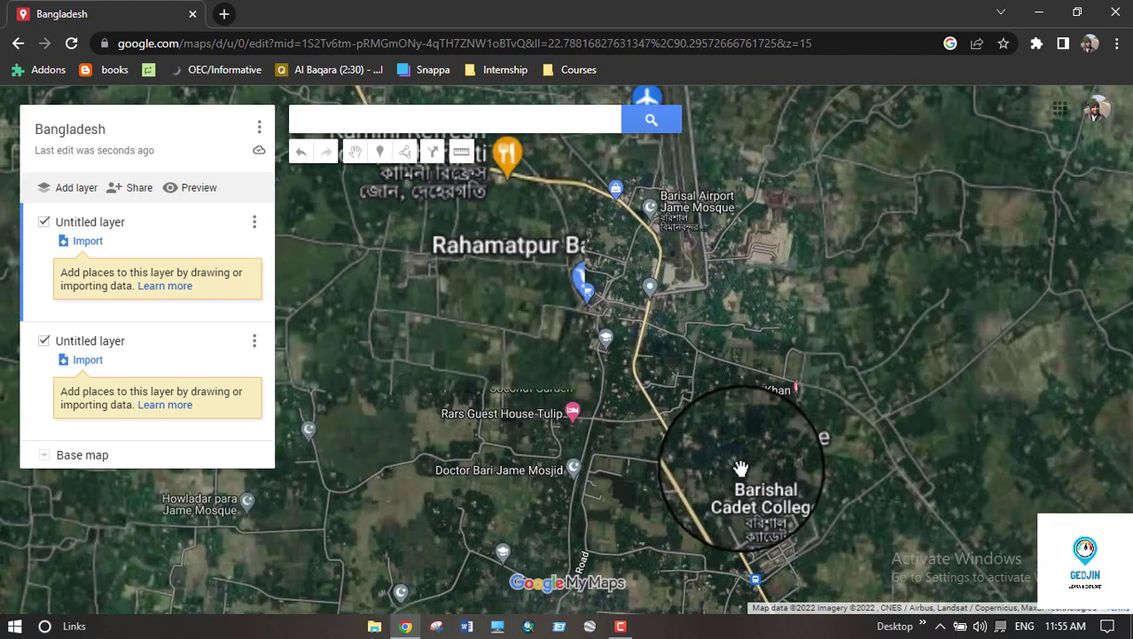
left_click_drag(688, 429, 704, 401)
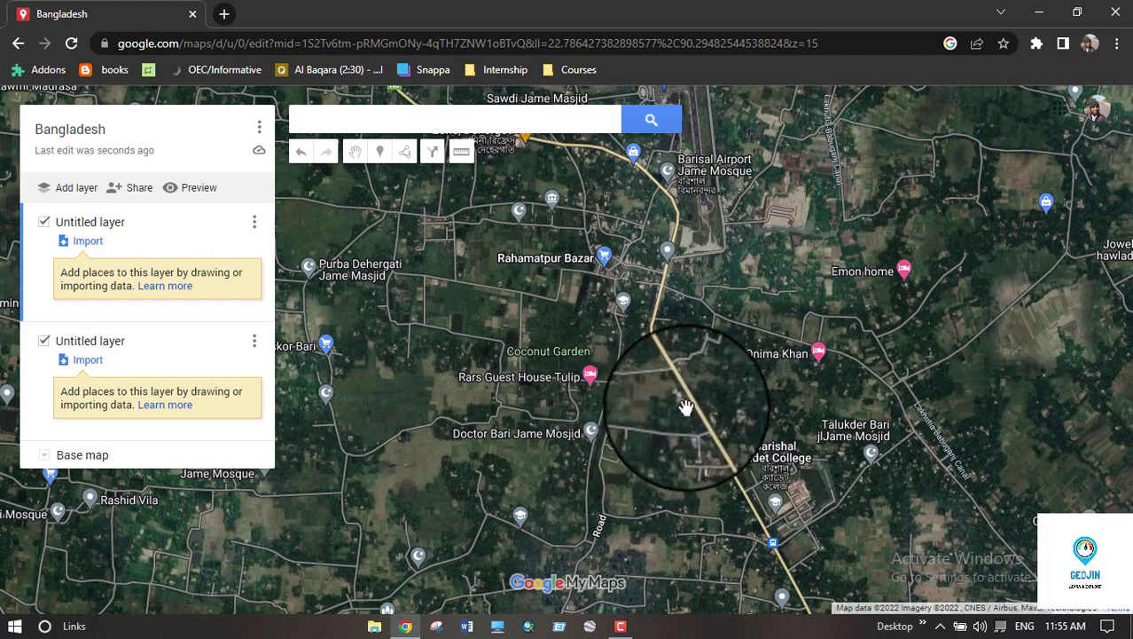
scroll(677, 388, "up", 1)
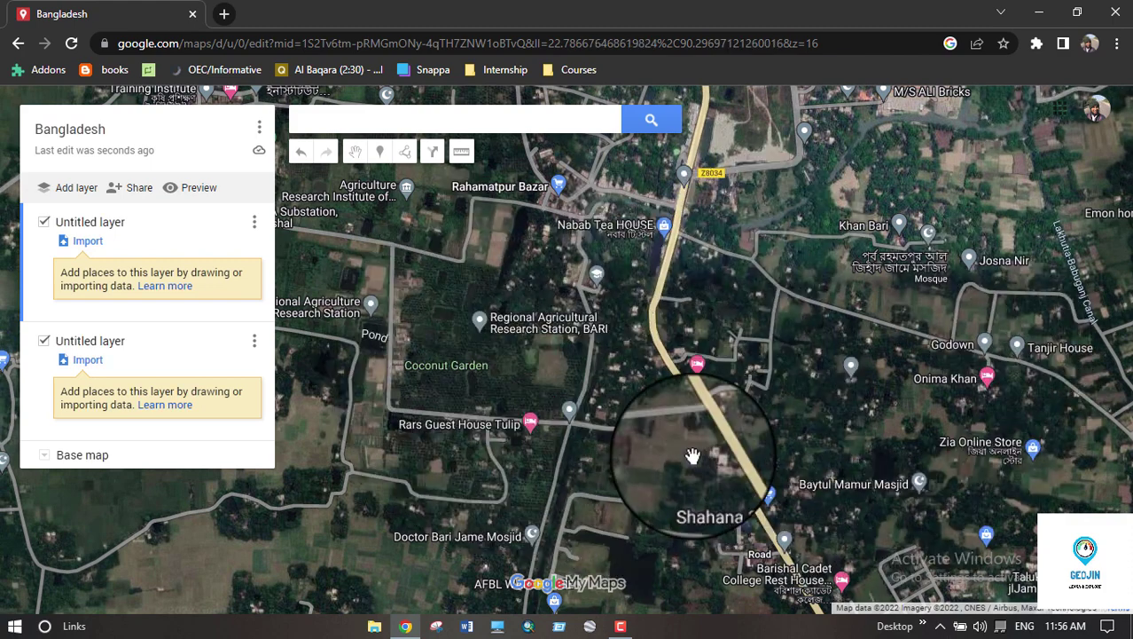
left_click_drag(694, 447, 595, 359)
left_click_drag(739, 474, 679, 462)
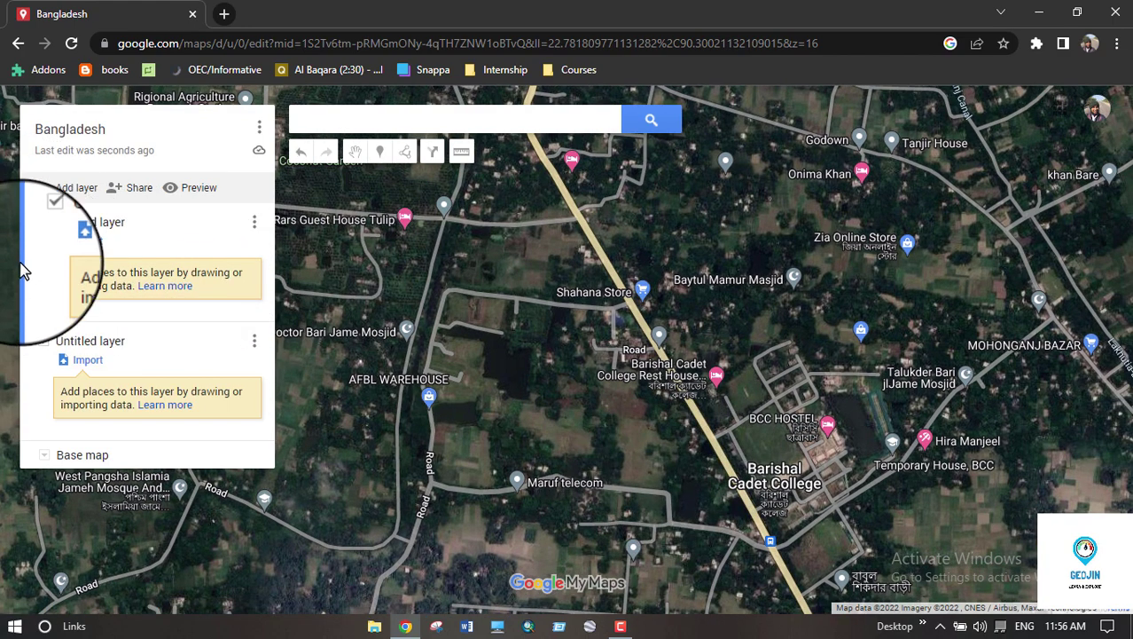
Rename the first untitled layer to 'Collecting POI'
left_click(88, 223)
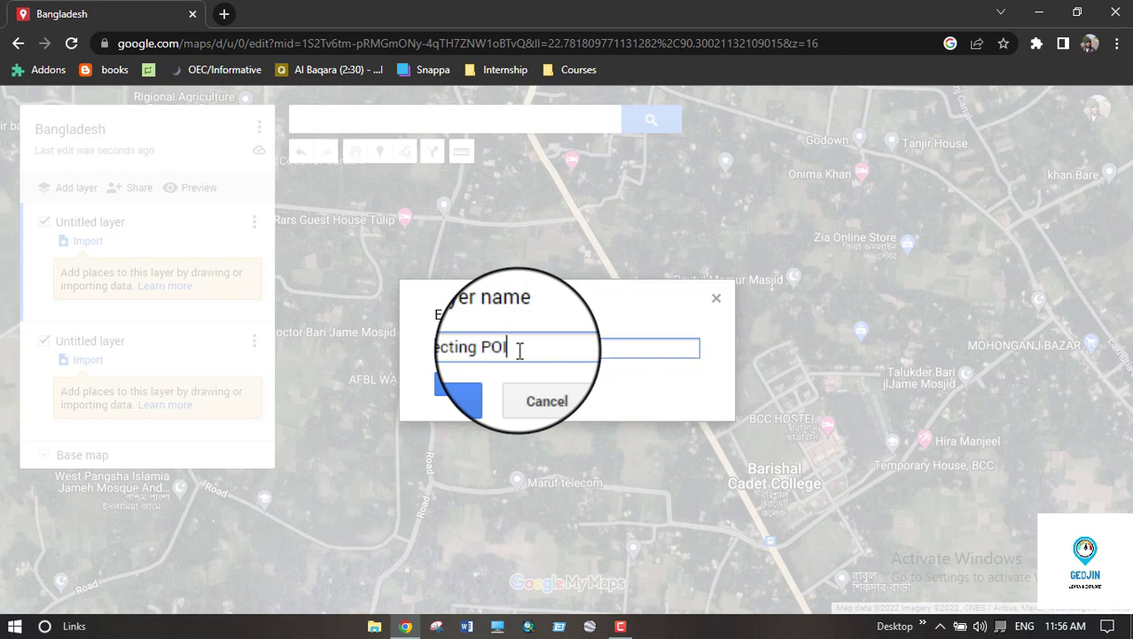
left_click(479, 386)
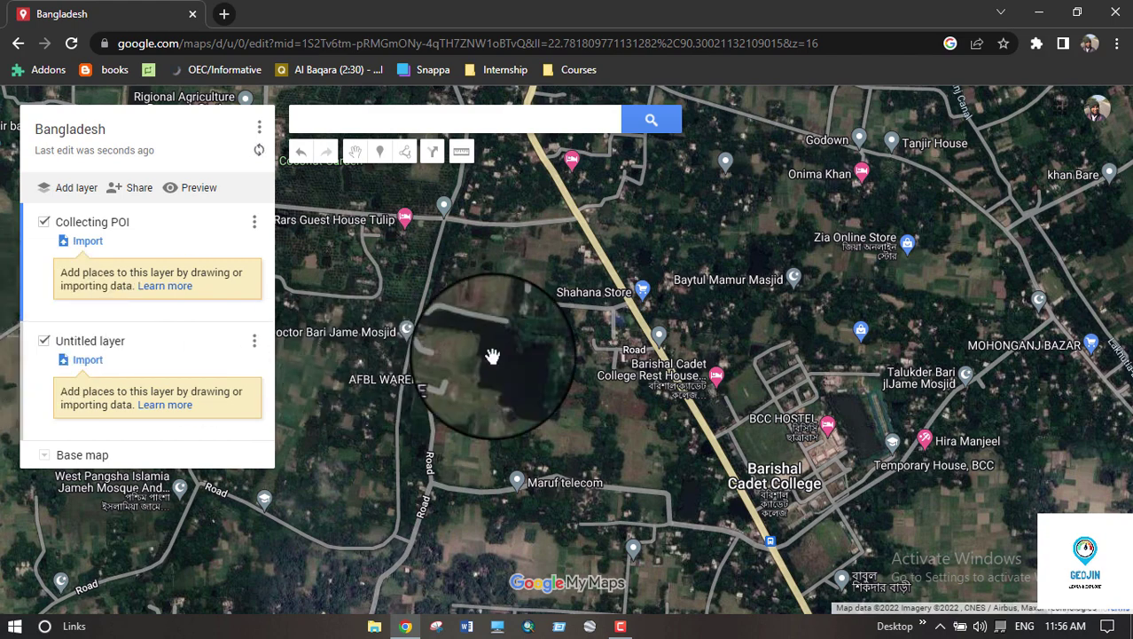
Add Shahana Store, the hardware shop, MOHONGANJ BAZAR and Zia Online Store to Collecting POI
left_click(643, 293)
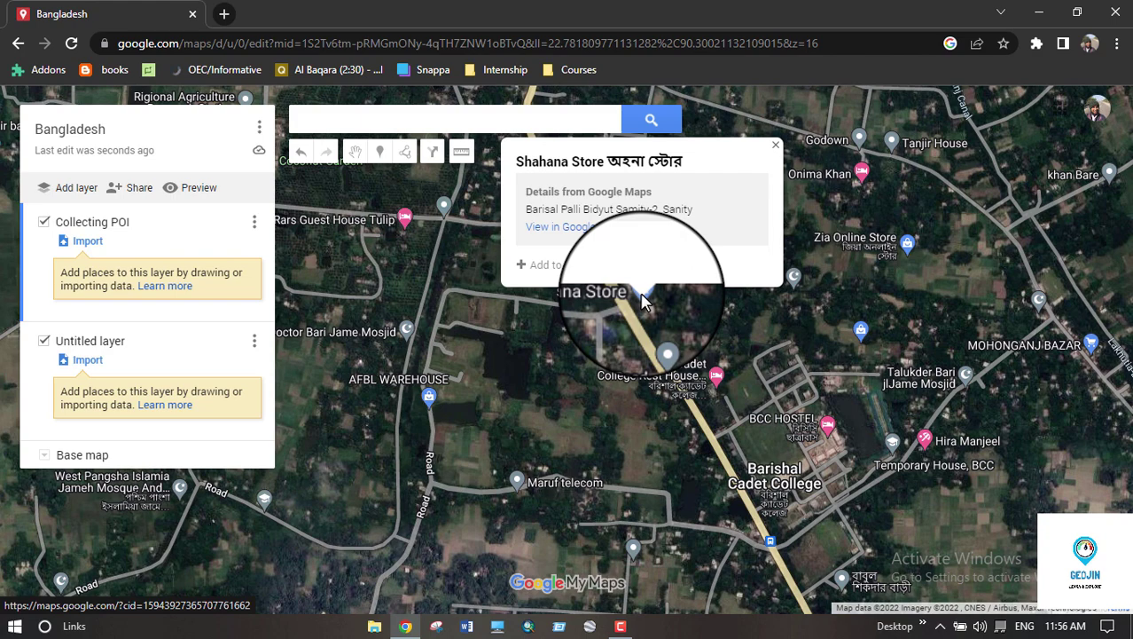
left_click(552, 266)
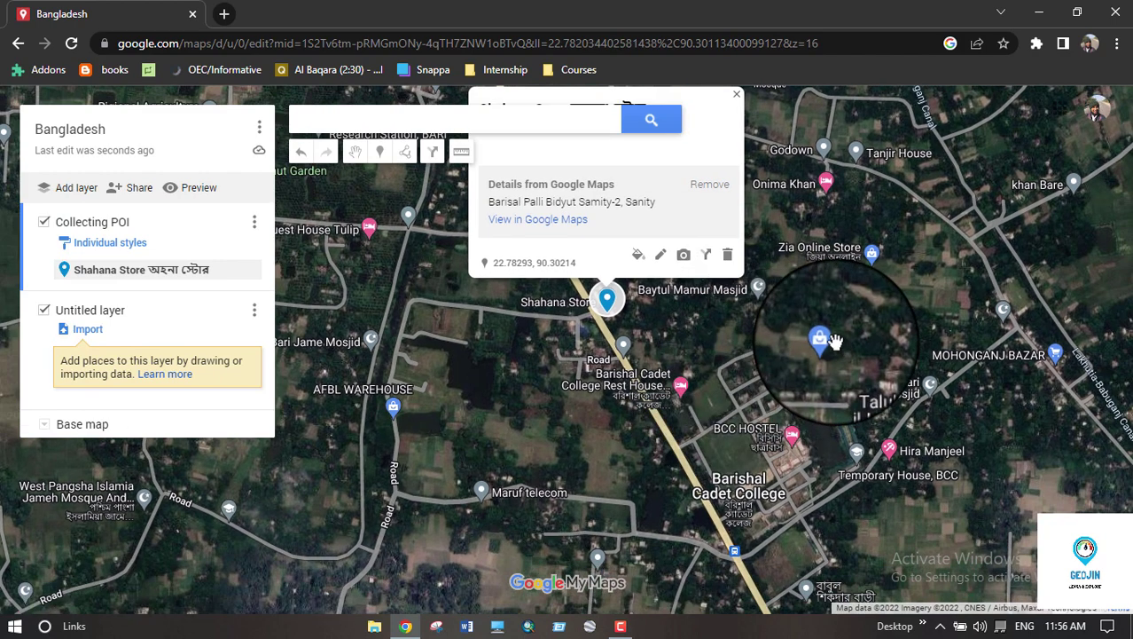
left_click(824, 346)
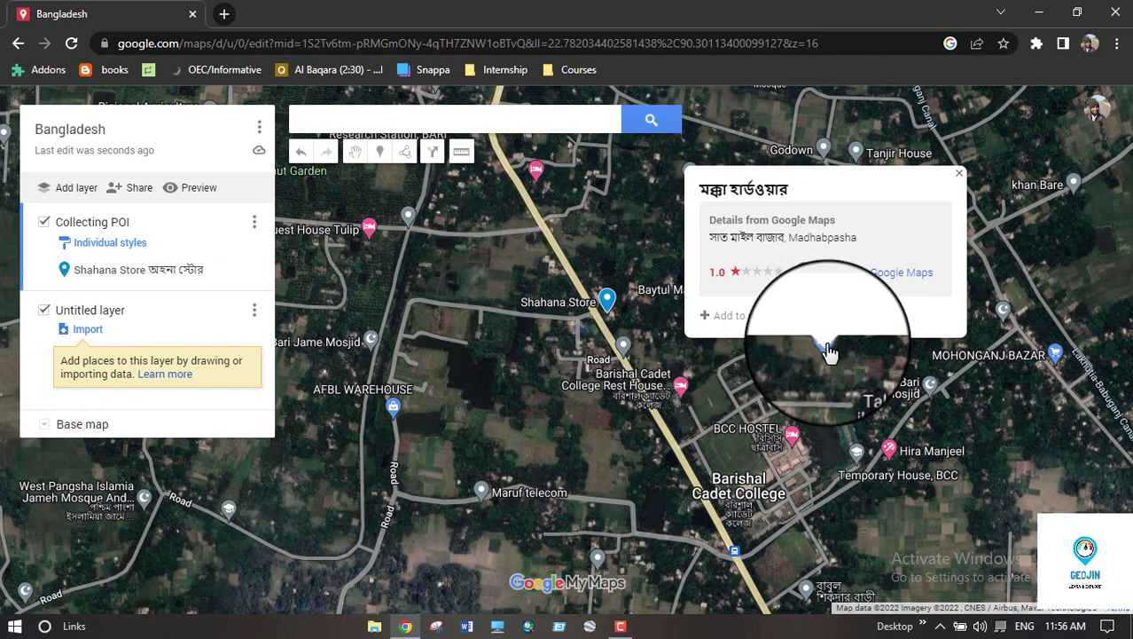
left_click(739, 318)
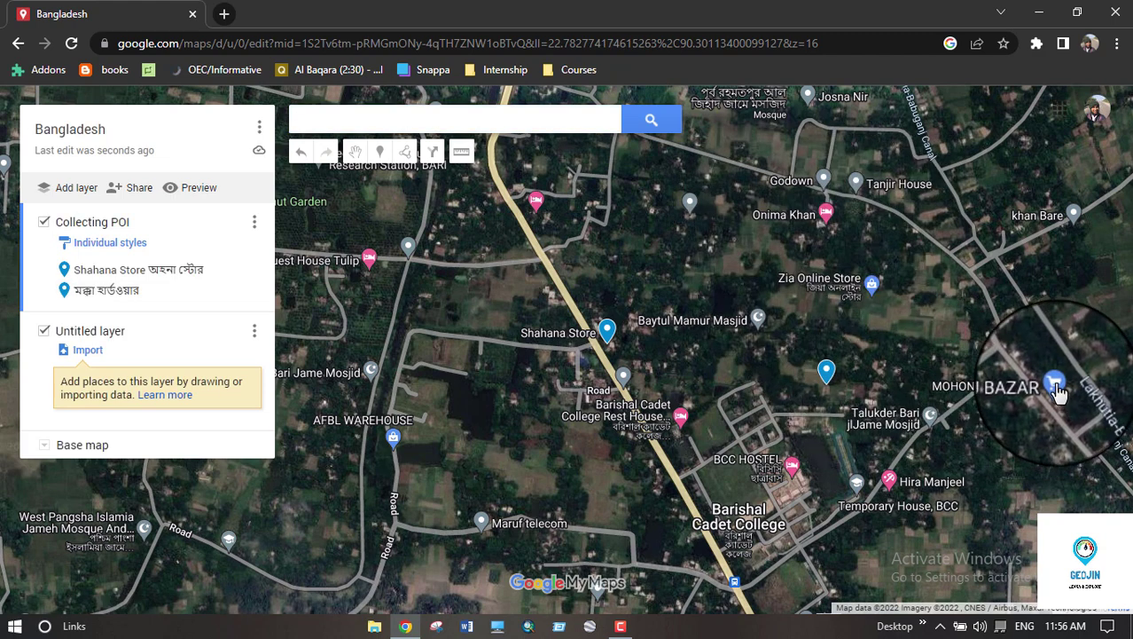
left_click(1056, 384)
left_click(851, 359)
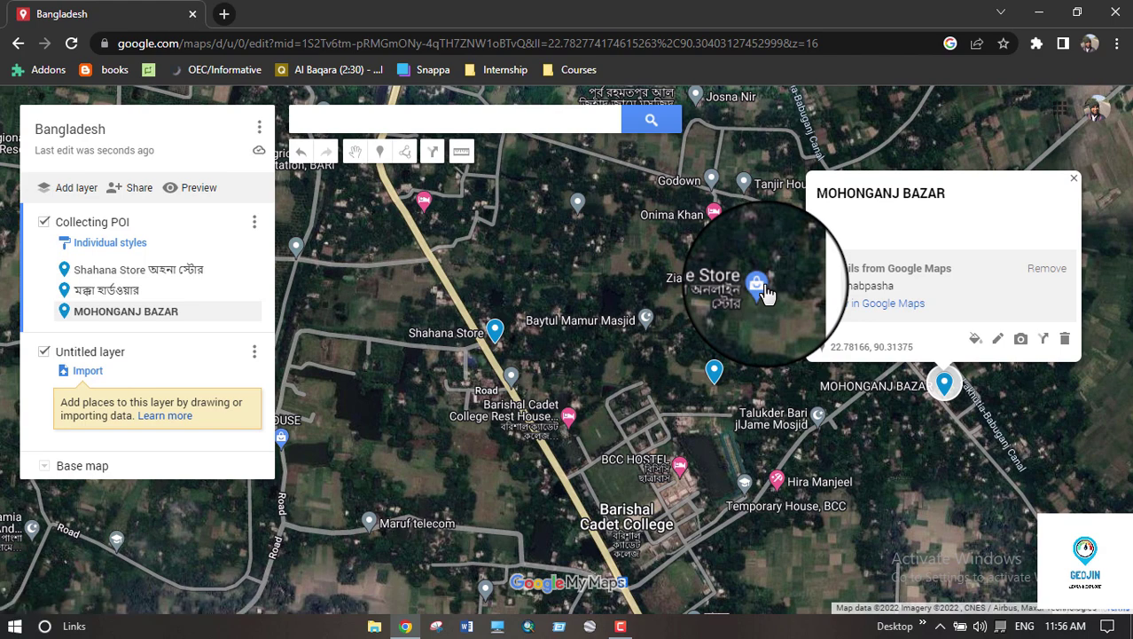
left_click(761, 286)
left_click(675, 326)
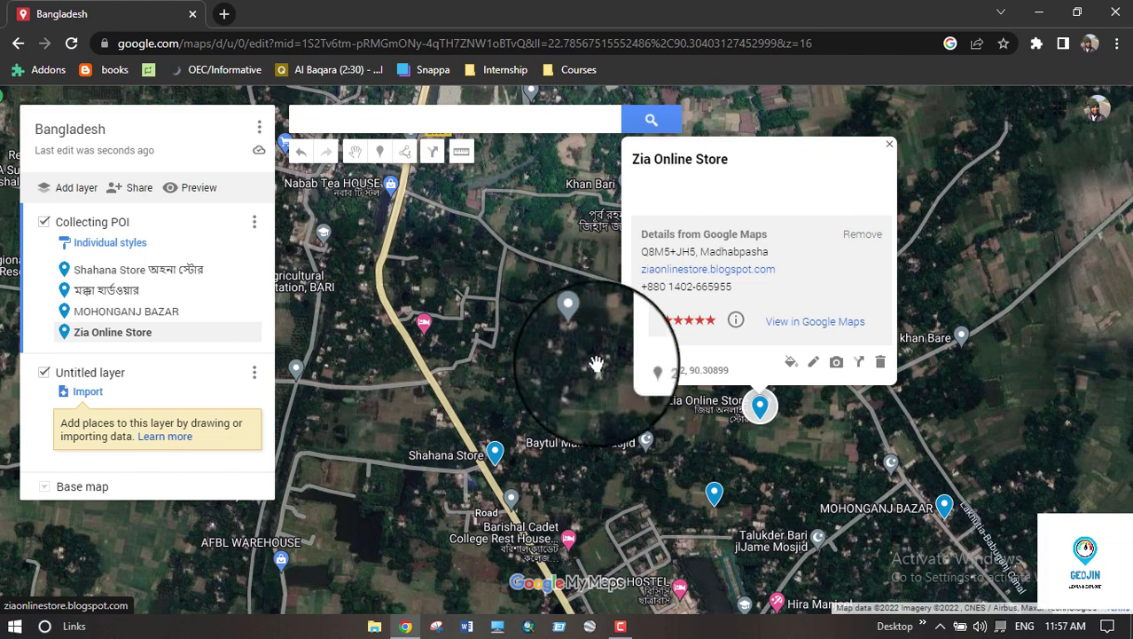
Give Zia Online Store the description 'Shopping'
left_click(814, 361)
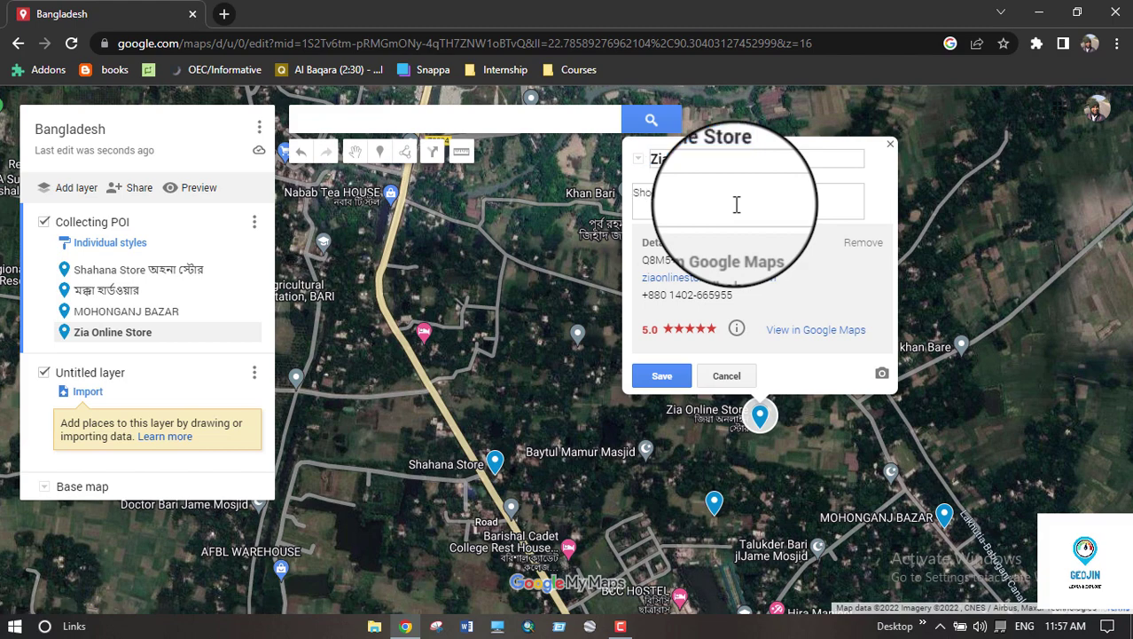
left_click(662, 380)
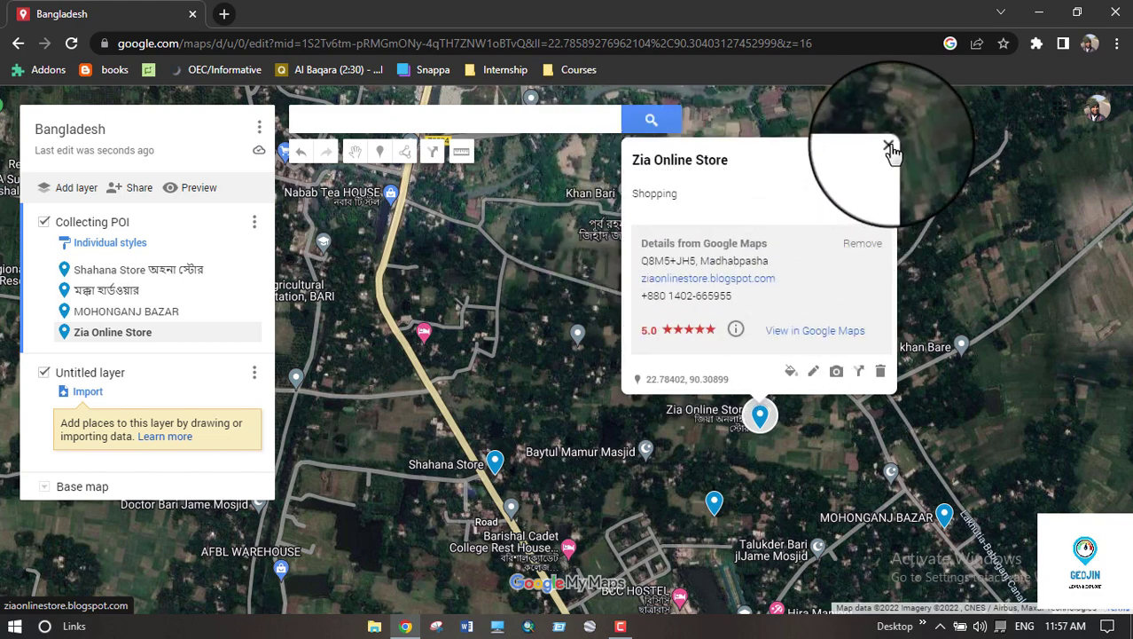
left_click(889, 147)
Pan south and add আয়শা স্টোর and Raju Store to the Collecting POI layer
left_click_drag(667, 412, 665, 325)
left_click_drag(647, 435, 696, 320)
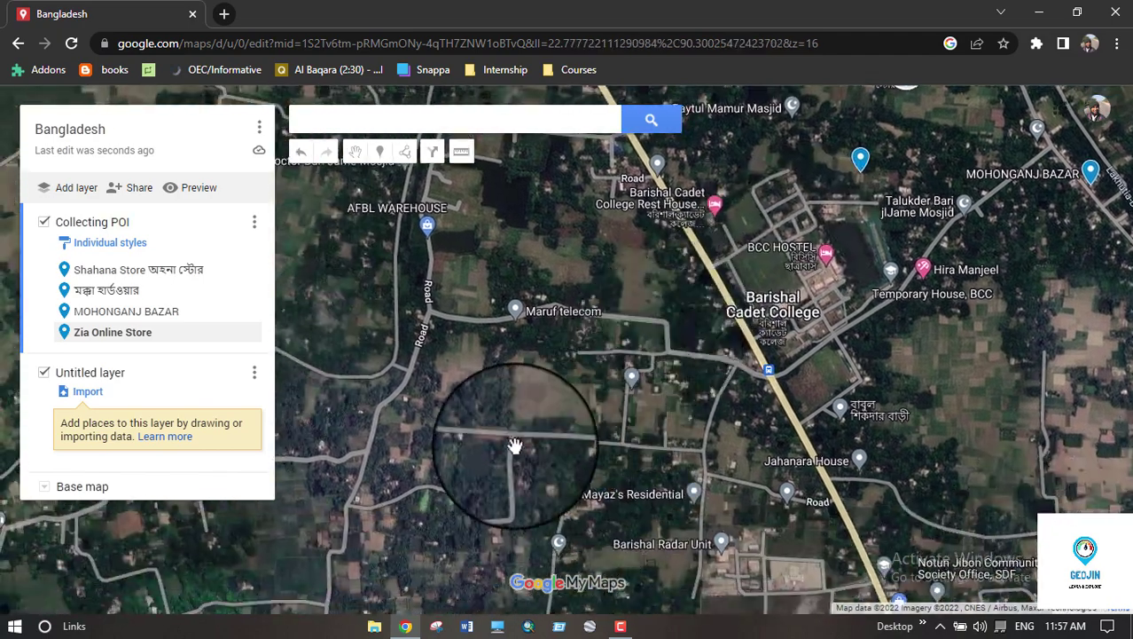
left_click_drag(519, 436, 519, 337)
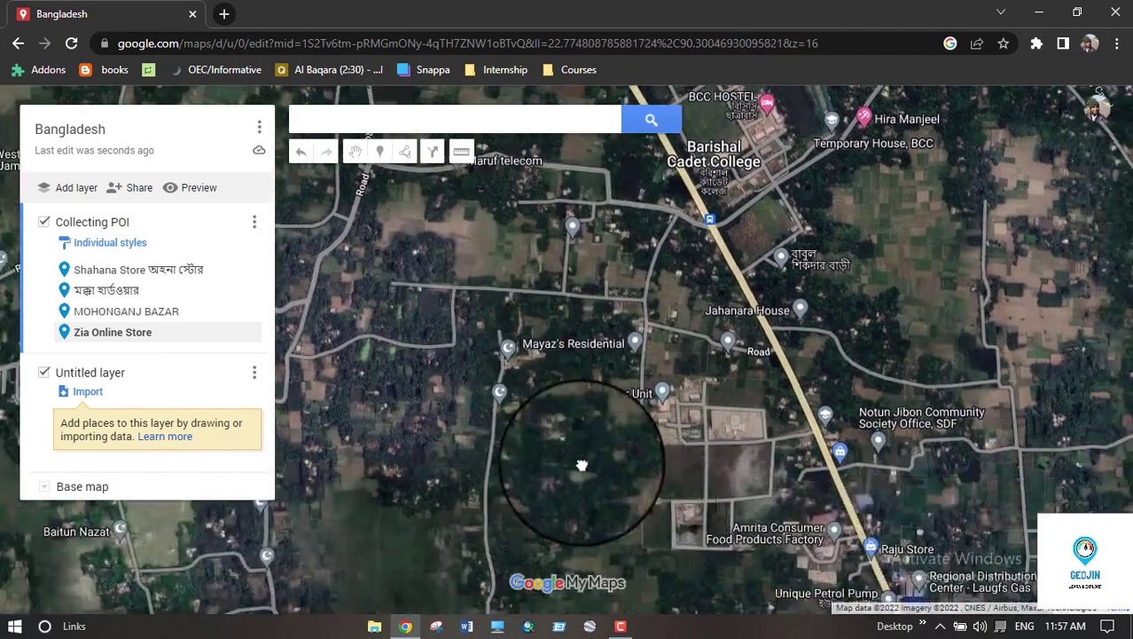
left_click_drag(582, 464, 522, 417)
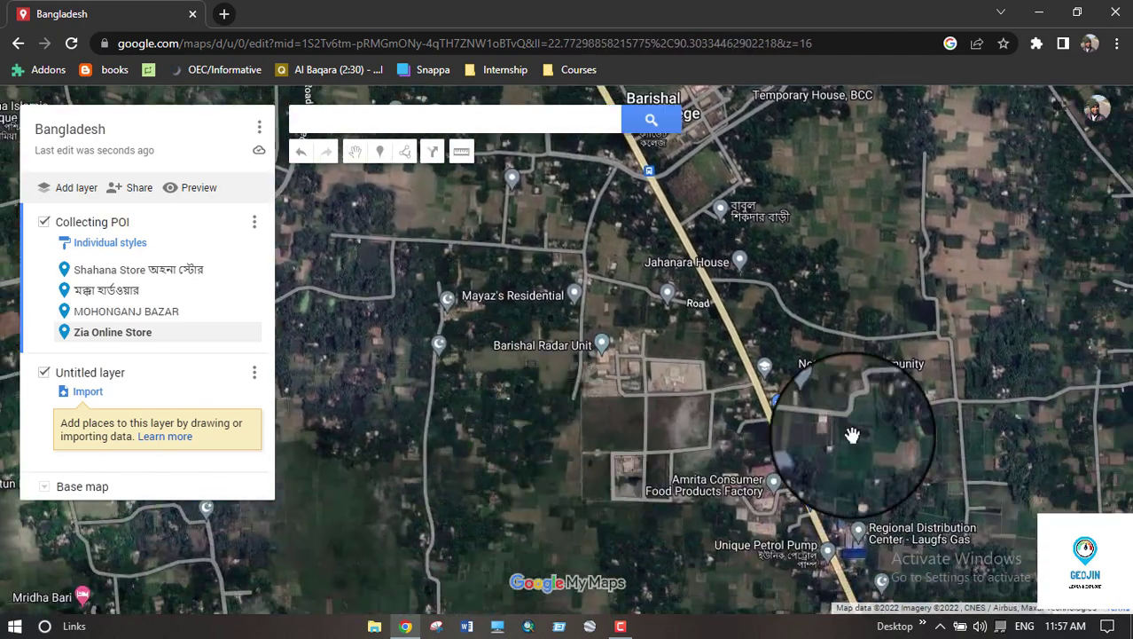
left_click(779, 410)
left_click(667, 451)
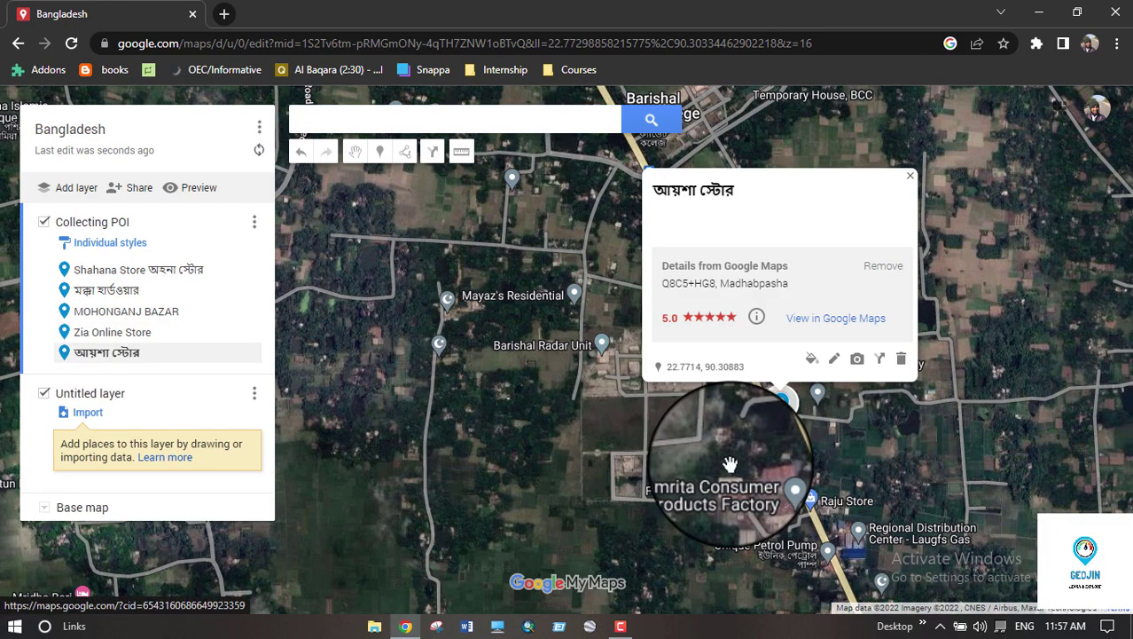
left_click(807, 499)
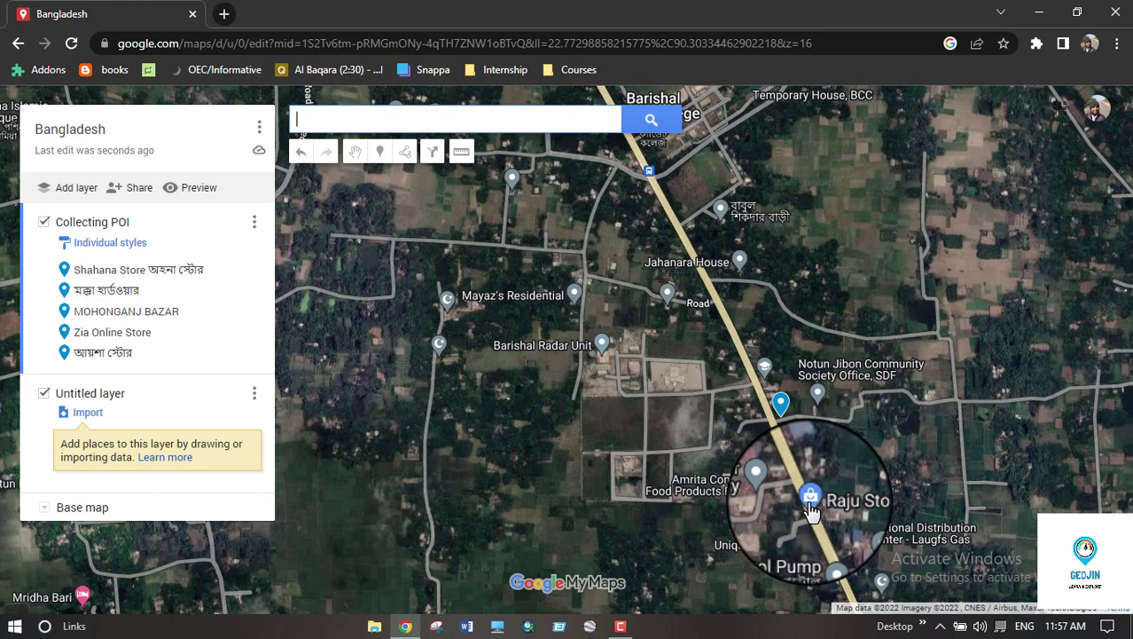
left_click(703, 483)
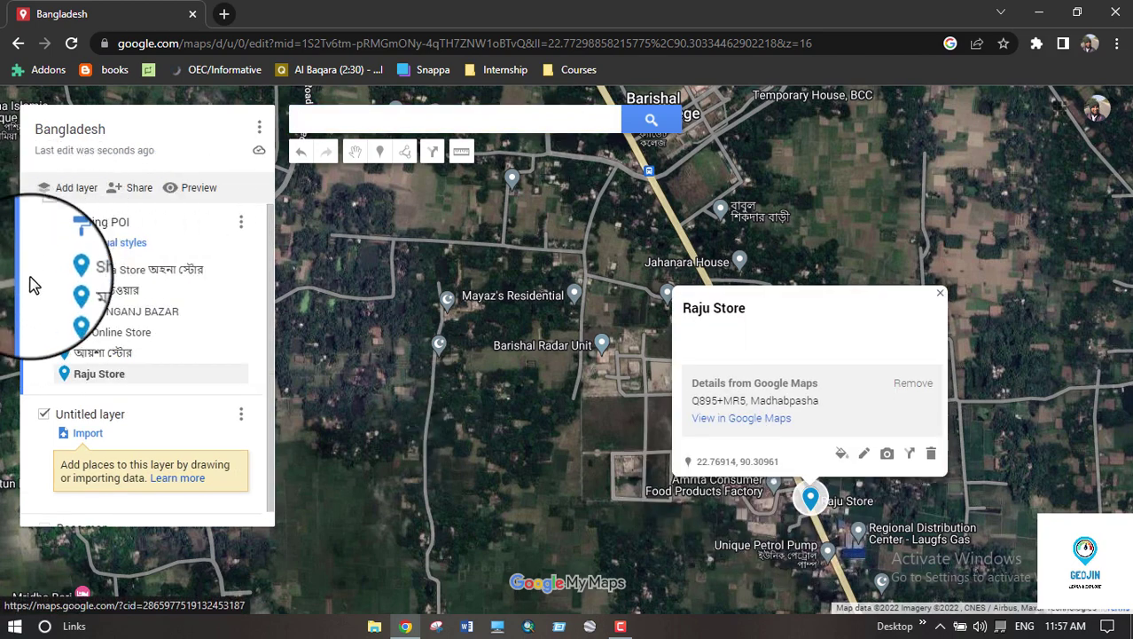
left_click(241, 221)
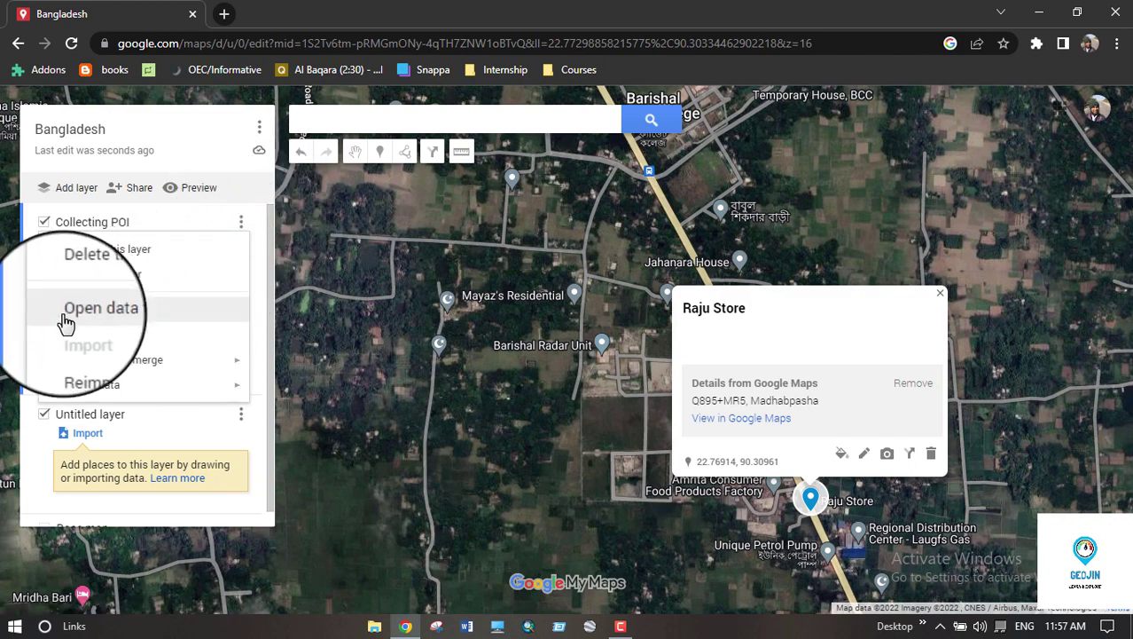
In the Collecting POI data table, copy 'Shopping' into every place's description
left_click(173, 319)
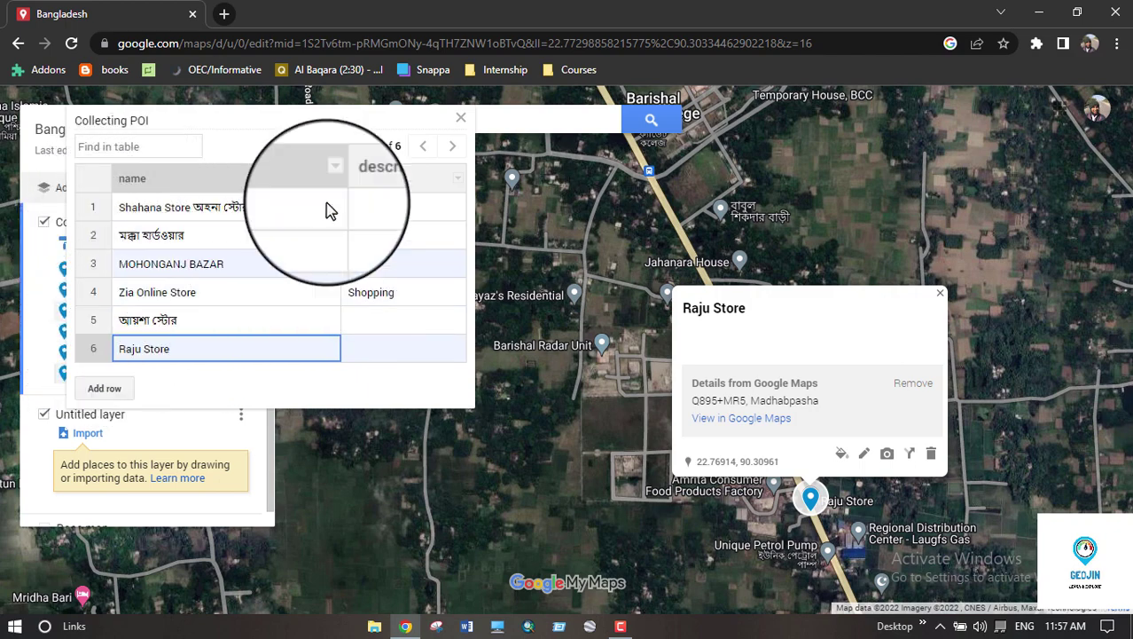
left_click(371, 294)
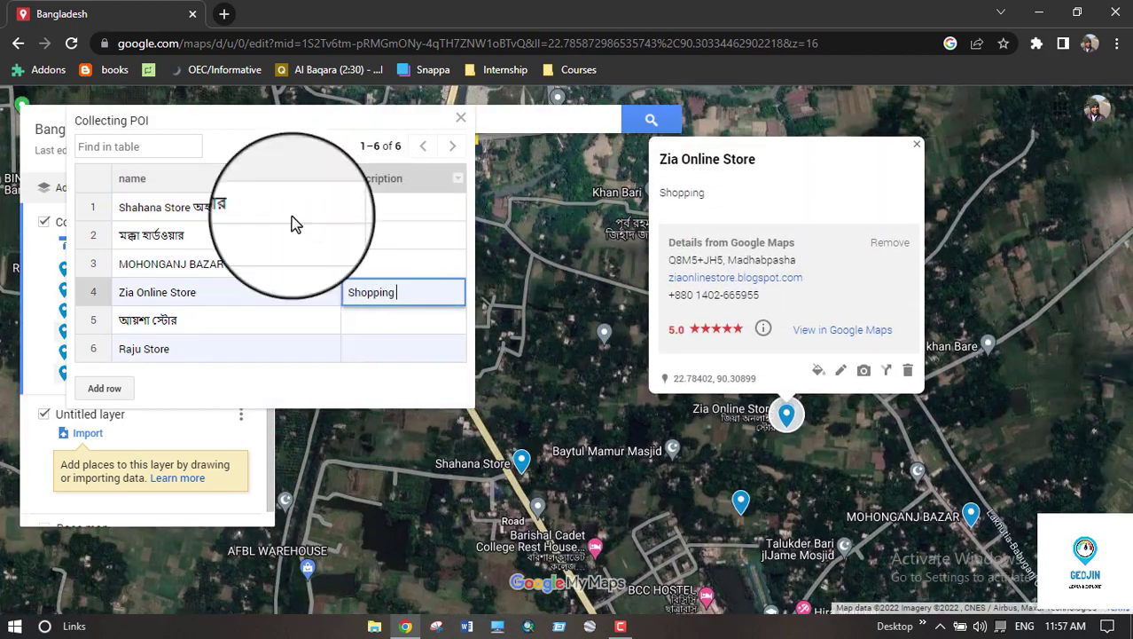
left_click(403, 293)
left_click_drag(403, 293, 347, 318)
key("ctrl+c")
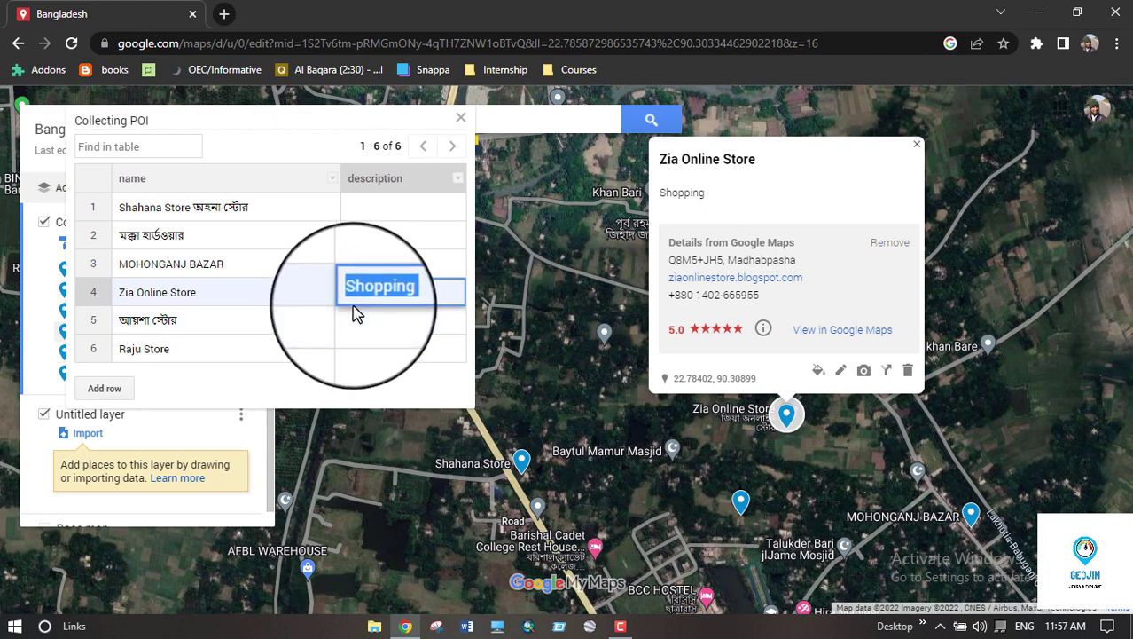
left_click(381, 207)
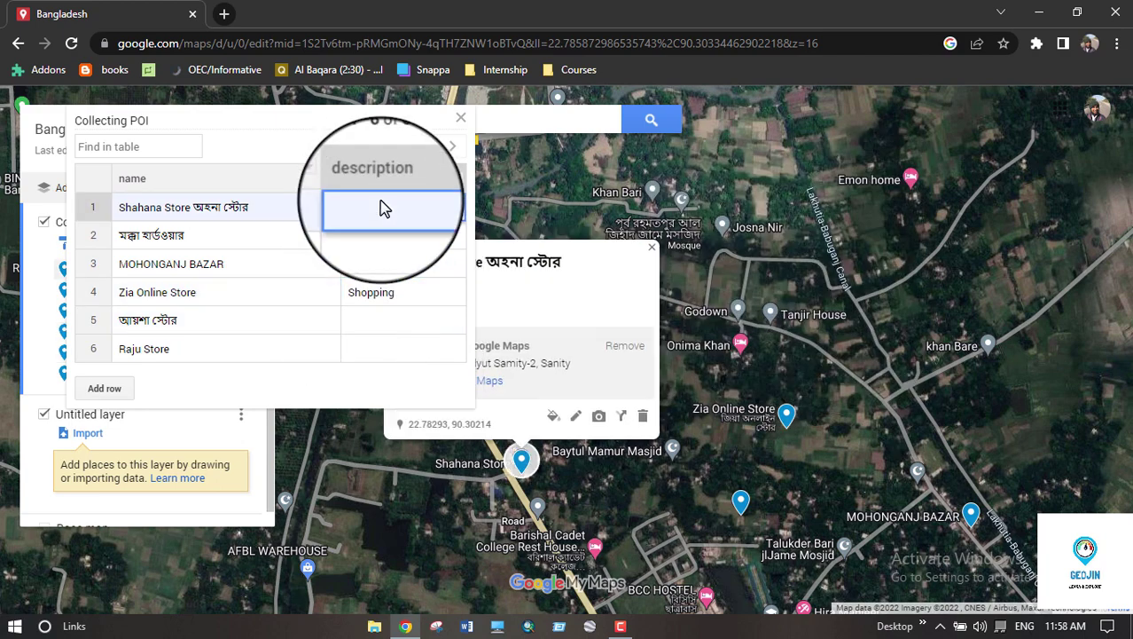
left_click(388, 235)
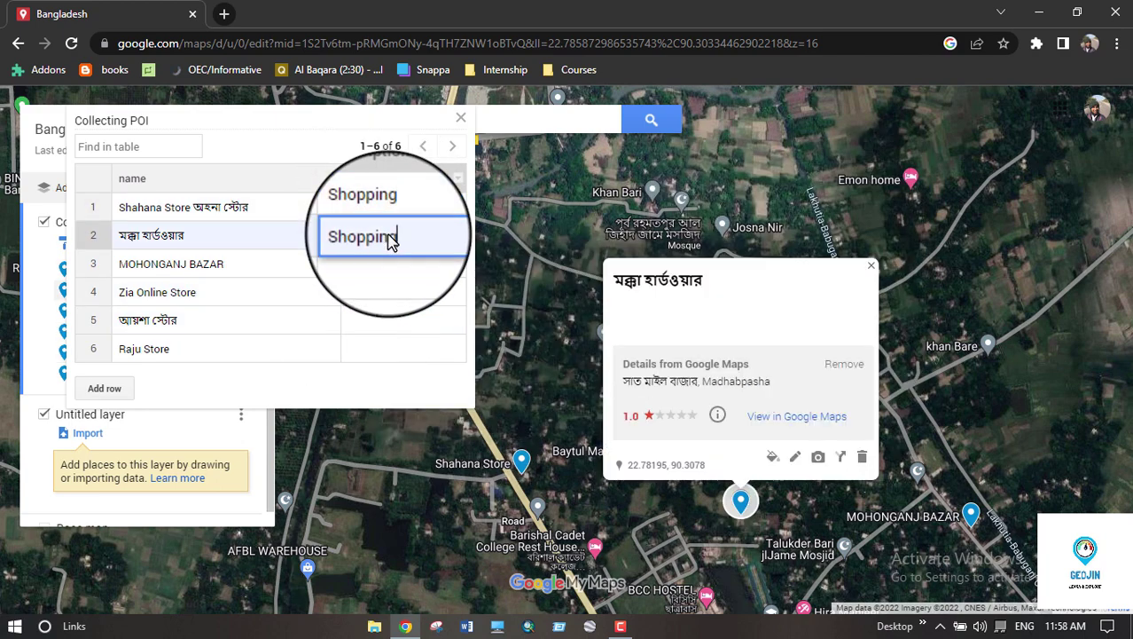
left_click(390, 266)
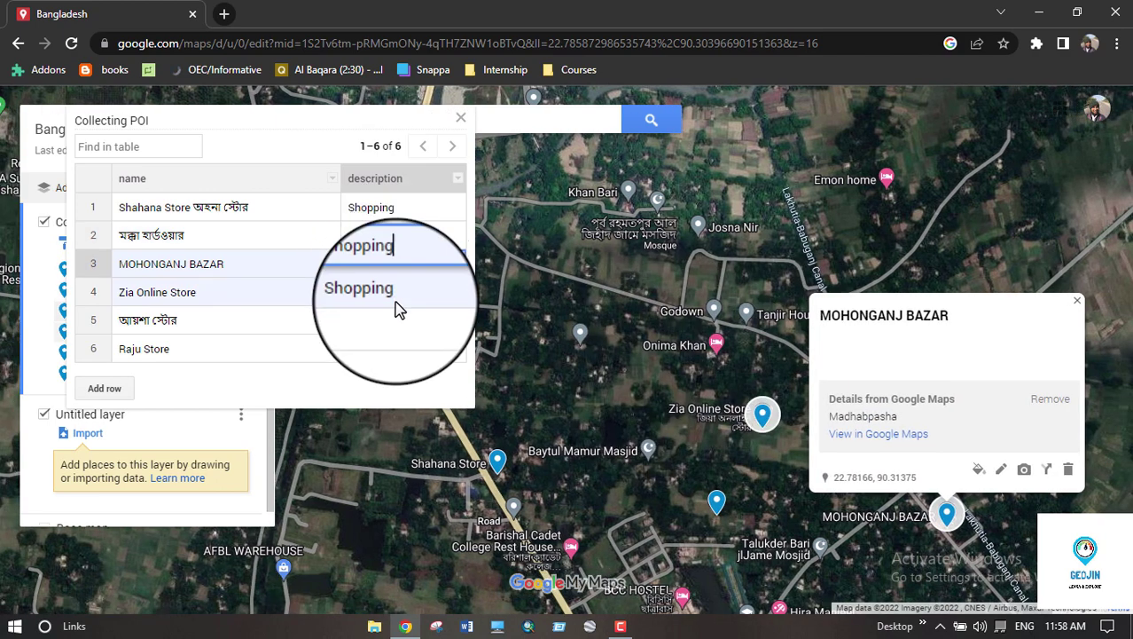
left_click(397, 319)
key("ctrl+v")
left_click(398, 347)
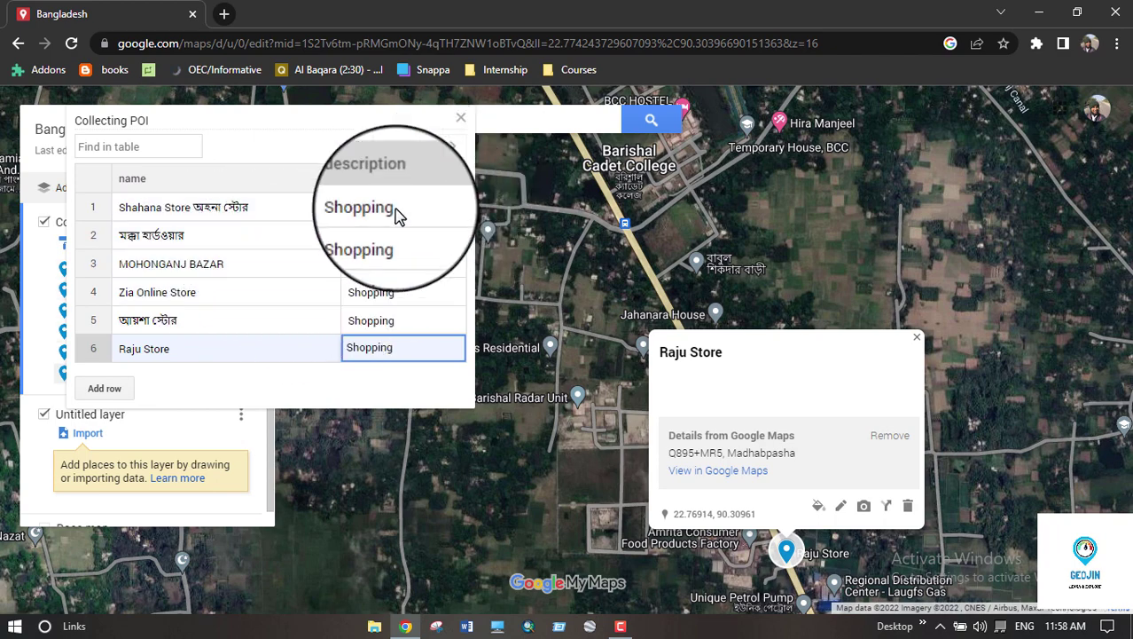
left_click(461, 120)
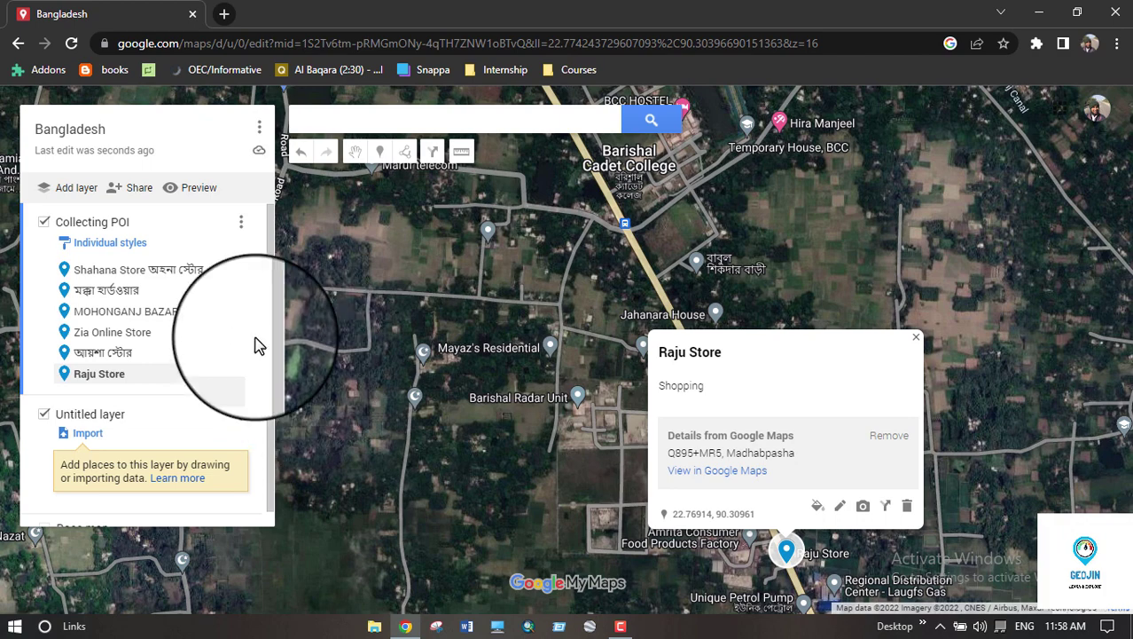
Add the আয়ুর্বেদিক কলেজ college to the Collecting POI layer
left_click(916, 337)
left_click_drag(794, 398, 736, 284)
left_click(734, 277)
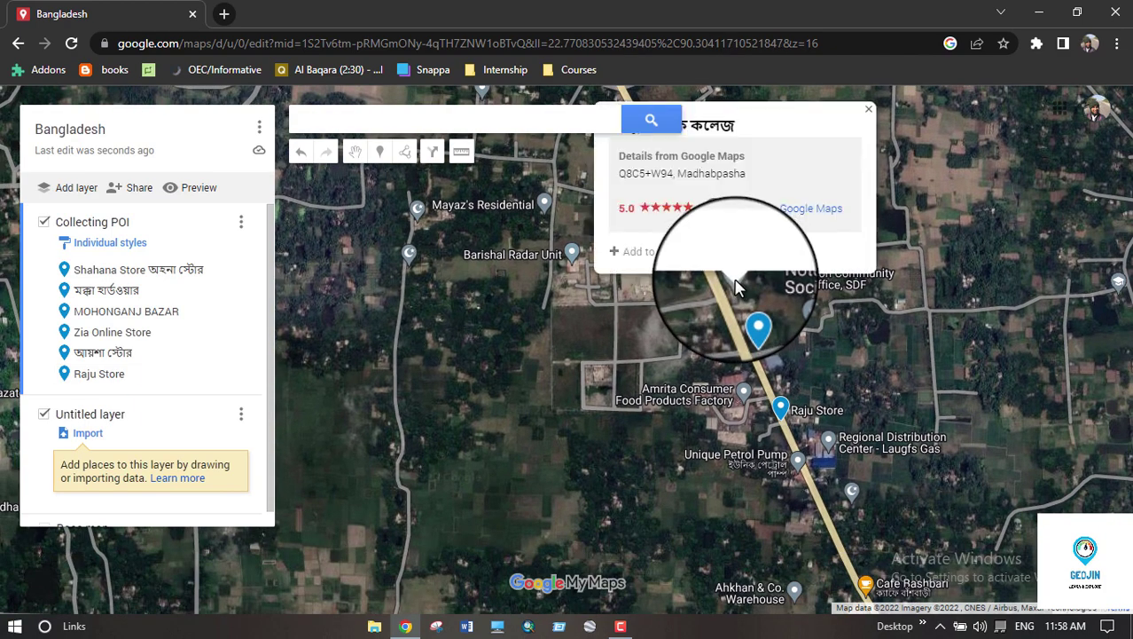
left_click(664, 288)
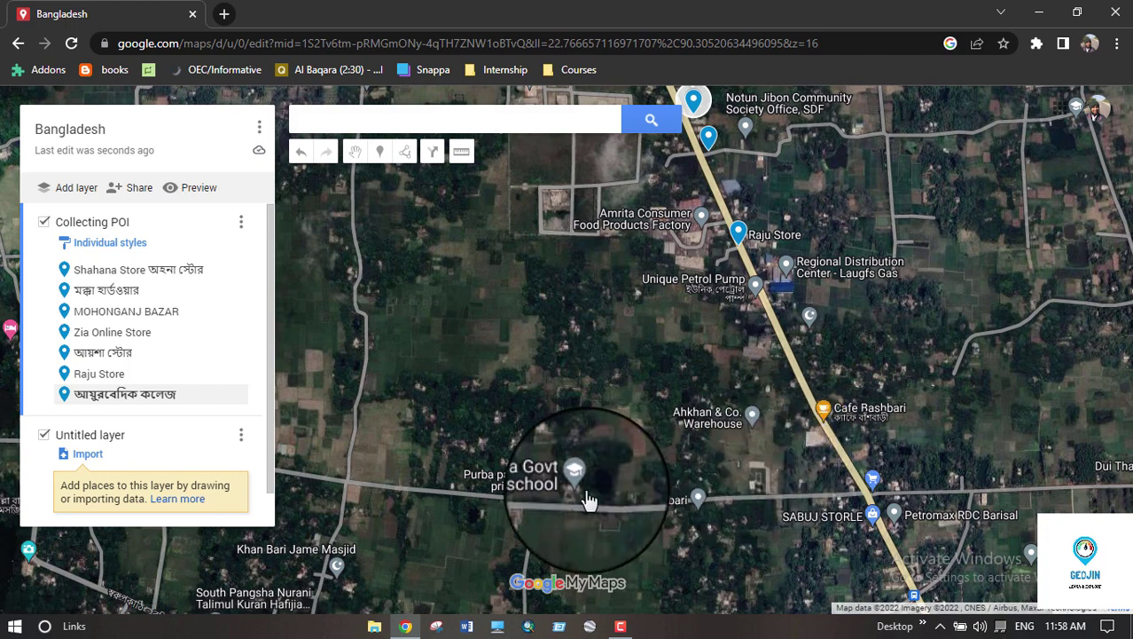
Add Purba pangsha Govt primary school to the Collecting POI layer
left_click(576, 483)
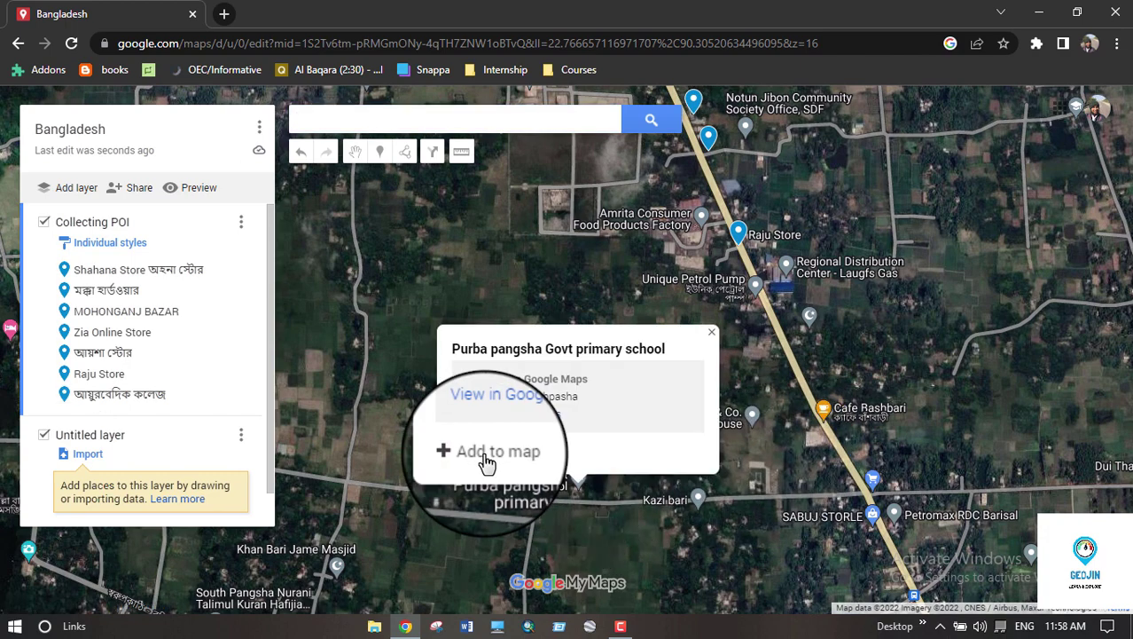
left_click(487, 461)
left_click(841, 360)
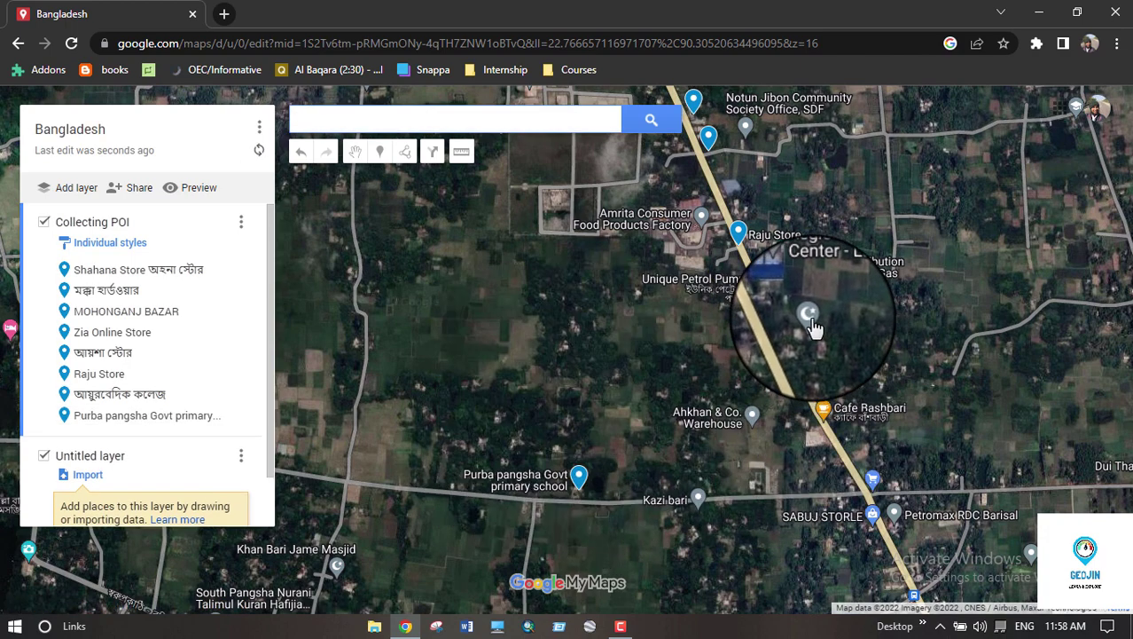
scroll(814, 328, "up", 2)
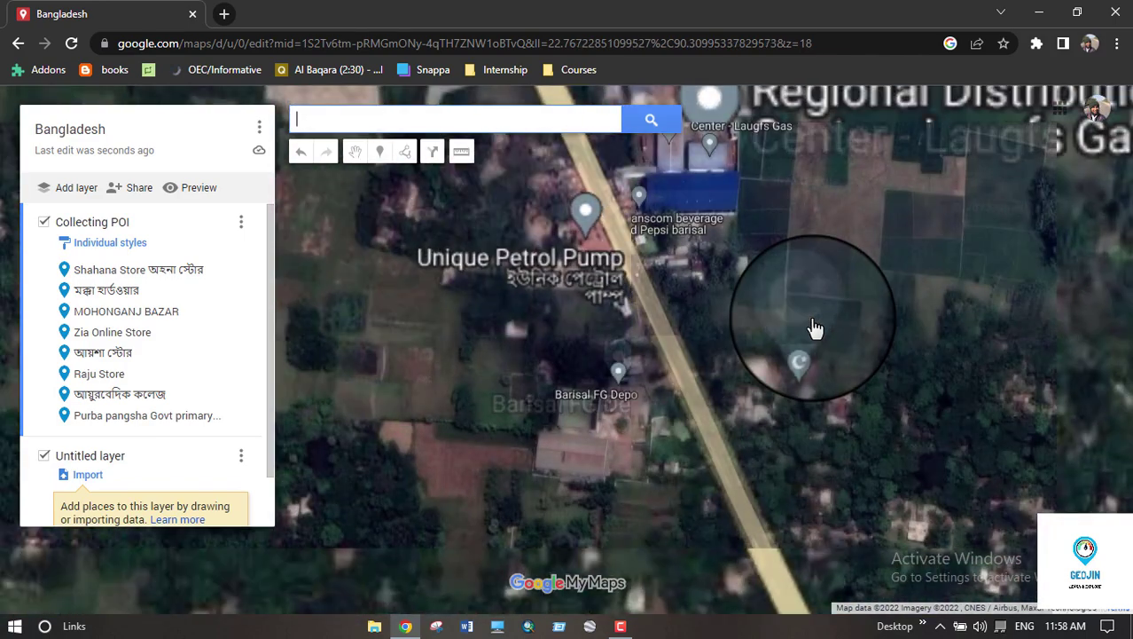
scroll(812, 332, "down", 2)
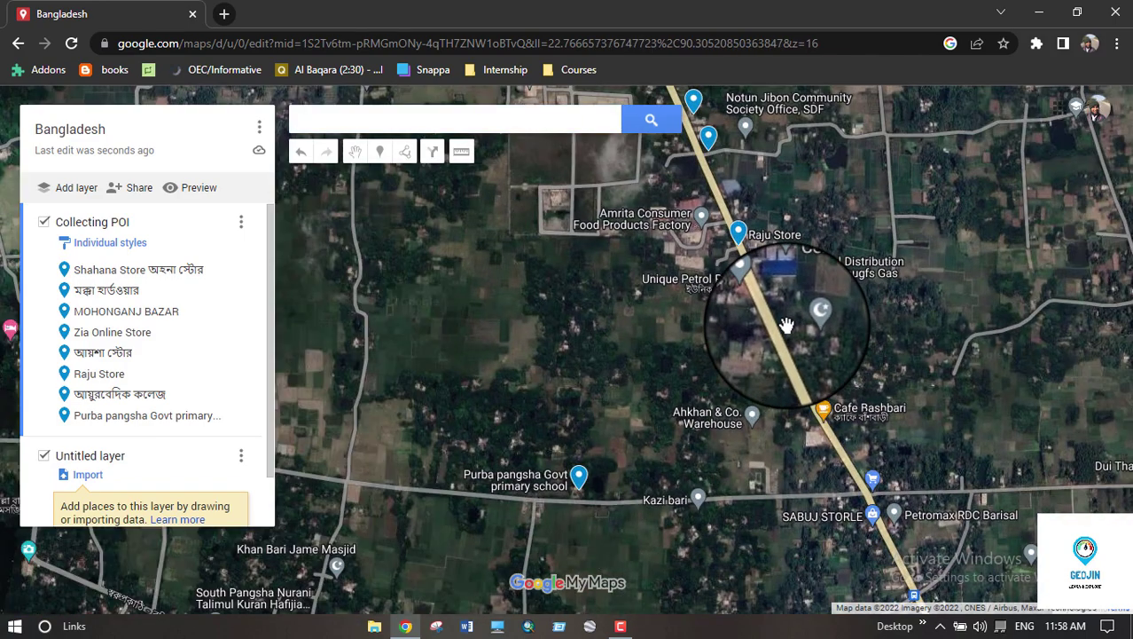
Add the পূর্ব পাংশা জামে মসজিদ mosque, delete it, then add it back to the layer
left_click(812, 327)
left_click(716, 306)
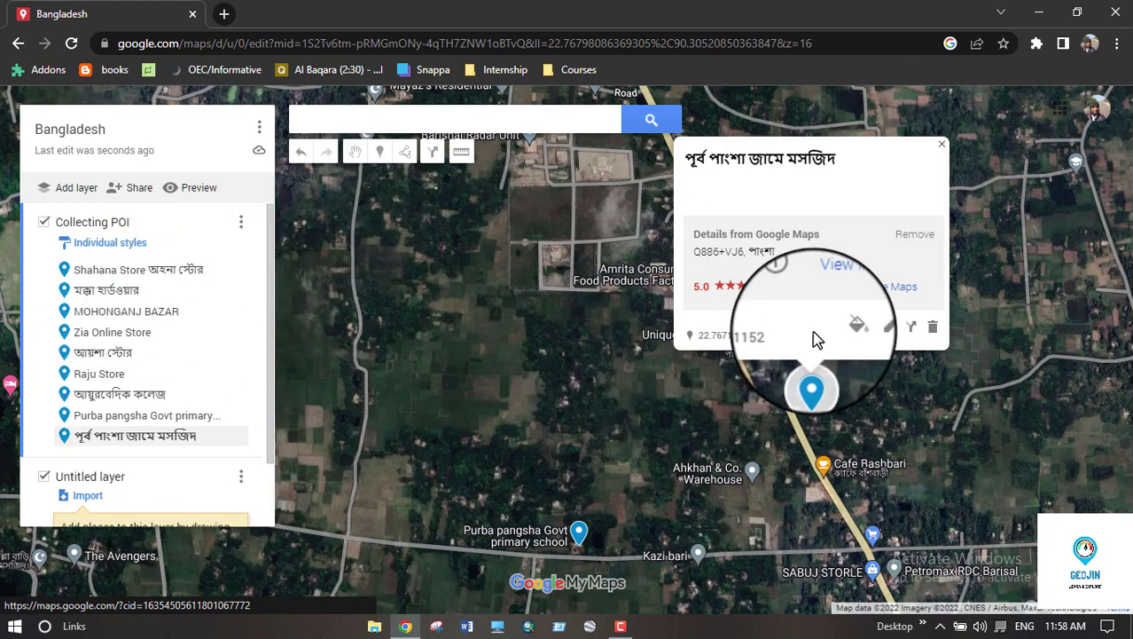
left_click(933, 328)
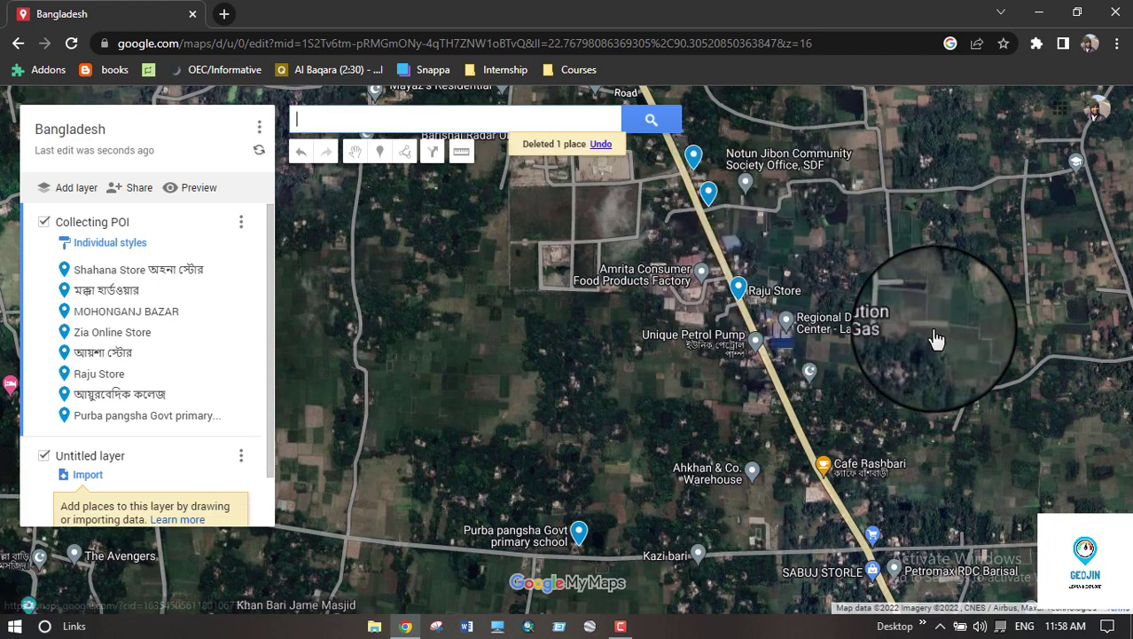
left_click(808, 375)
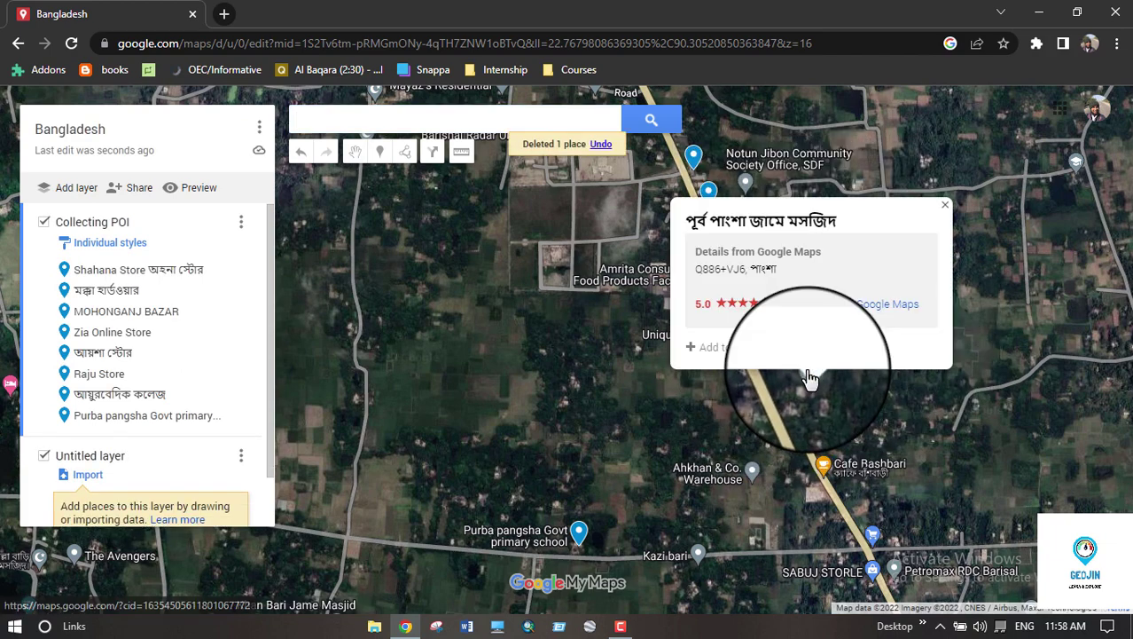
left_click(717, 346)
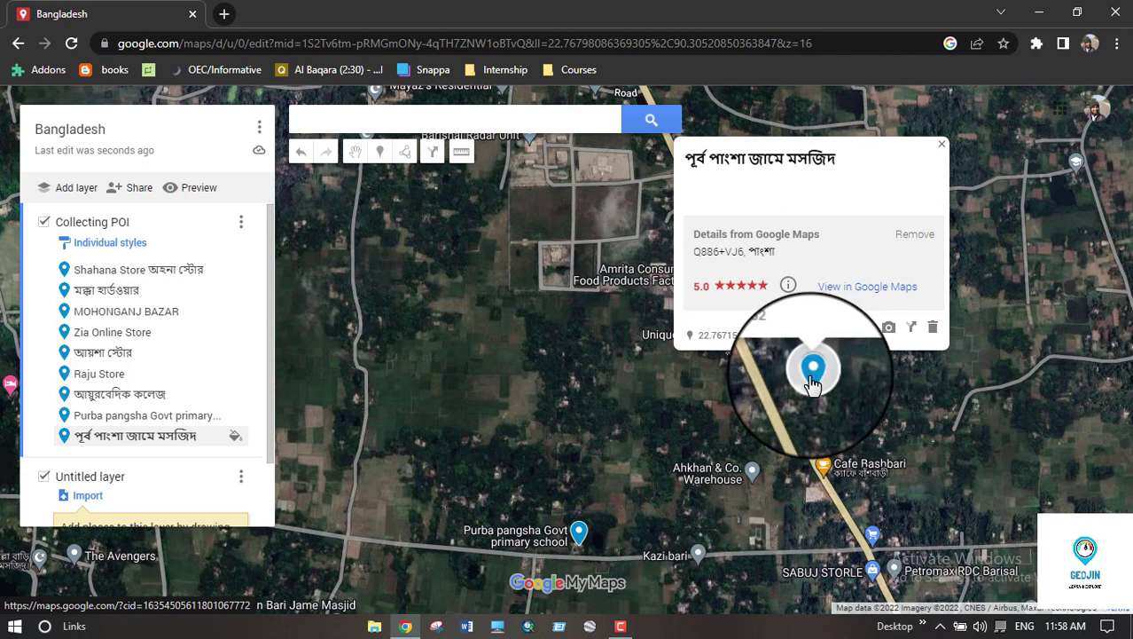
Colour the পূর্ব পাংশা জামে মসজিদ marker dark green, then pan to centre the primary school
left_click(845, 329)
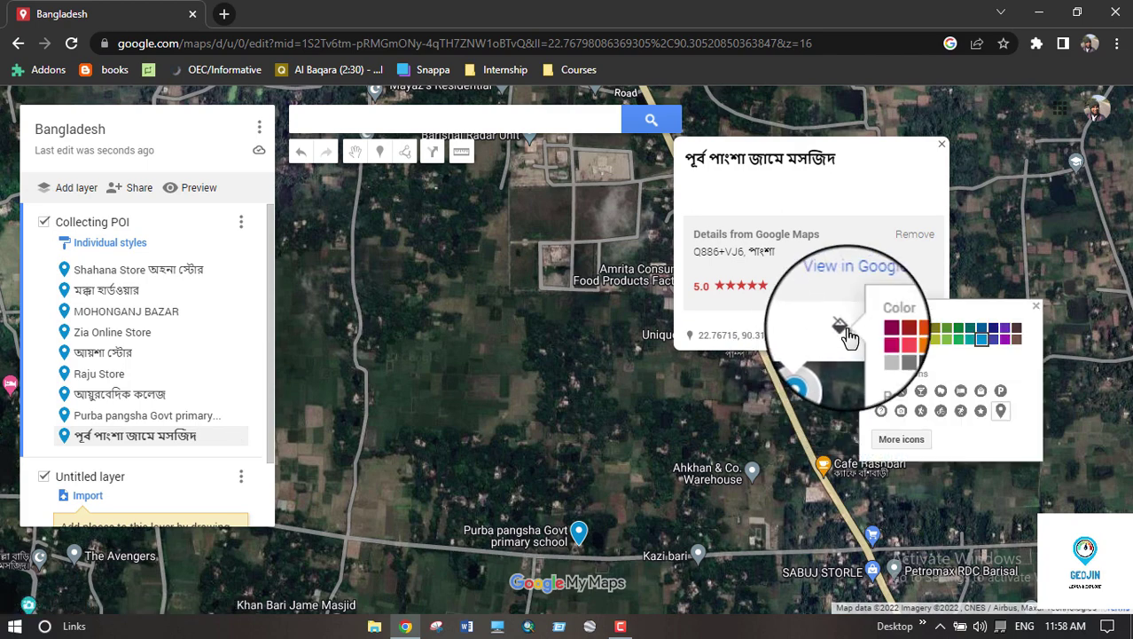
left_click(958, 338)
left_click(568, 413)
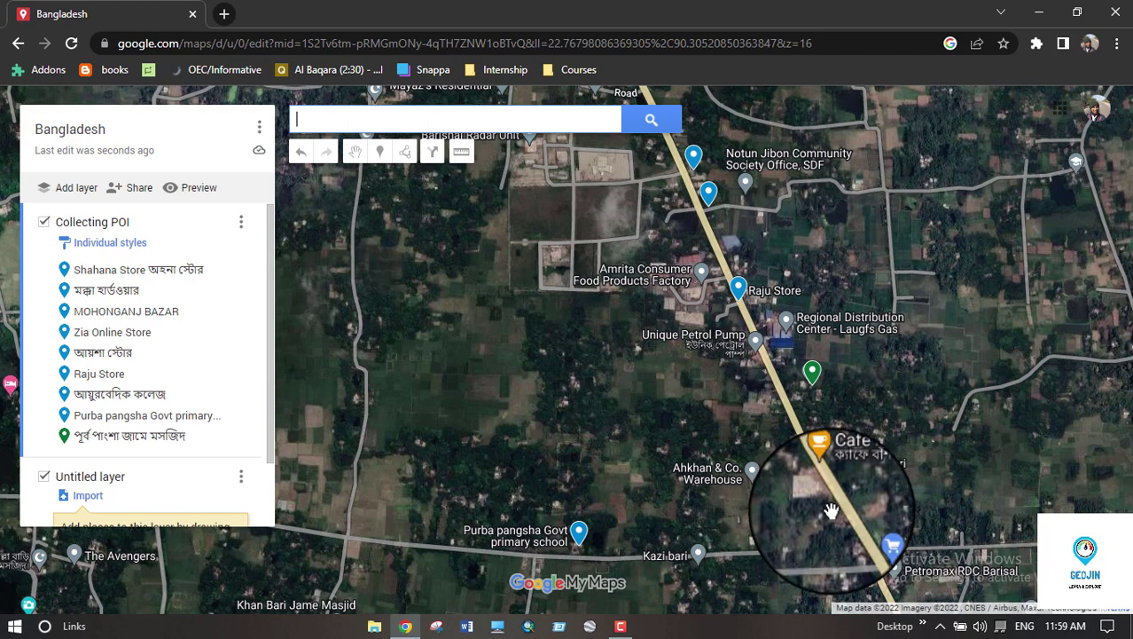
left_click_drag(824, 488, 763, 360)
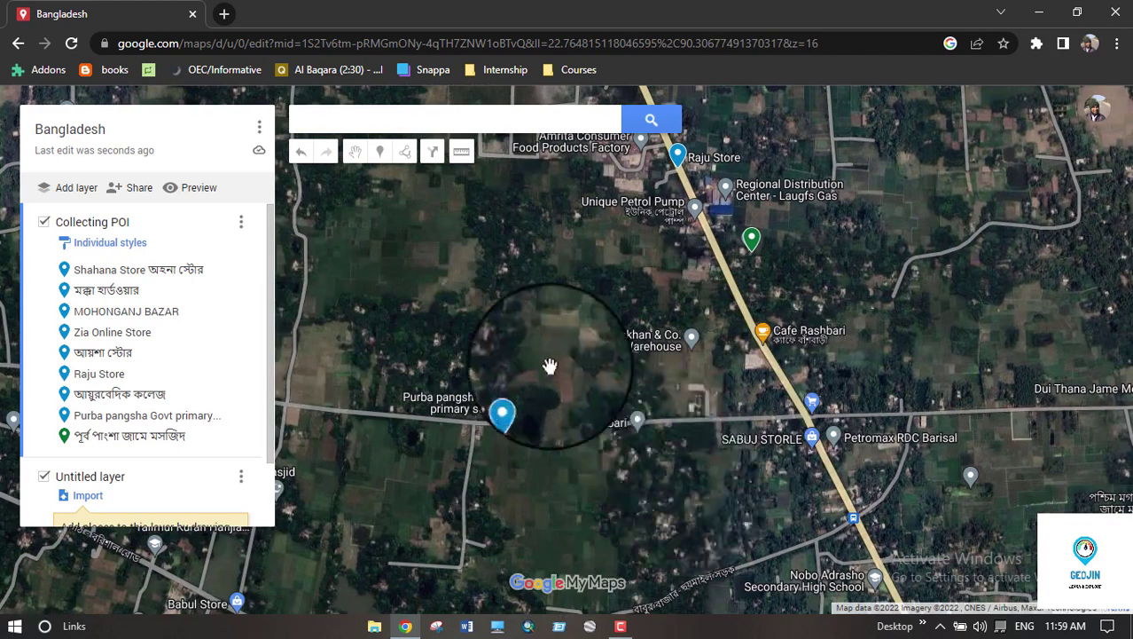
left_click_drag(543, 345, 675, 345)
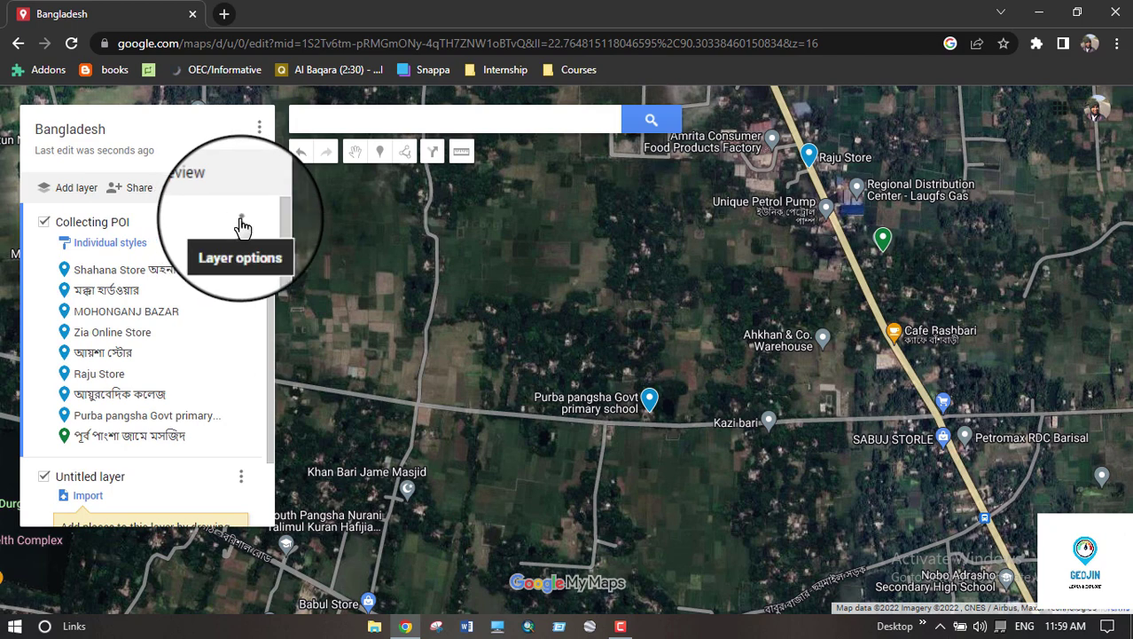
Export the Collecting POI layer as KML/KMZ and save it as Collecting POI.kmz
left_click(241, 221)
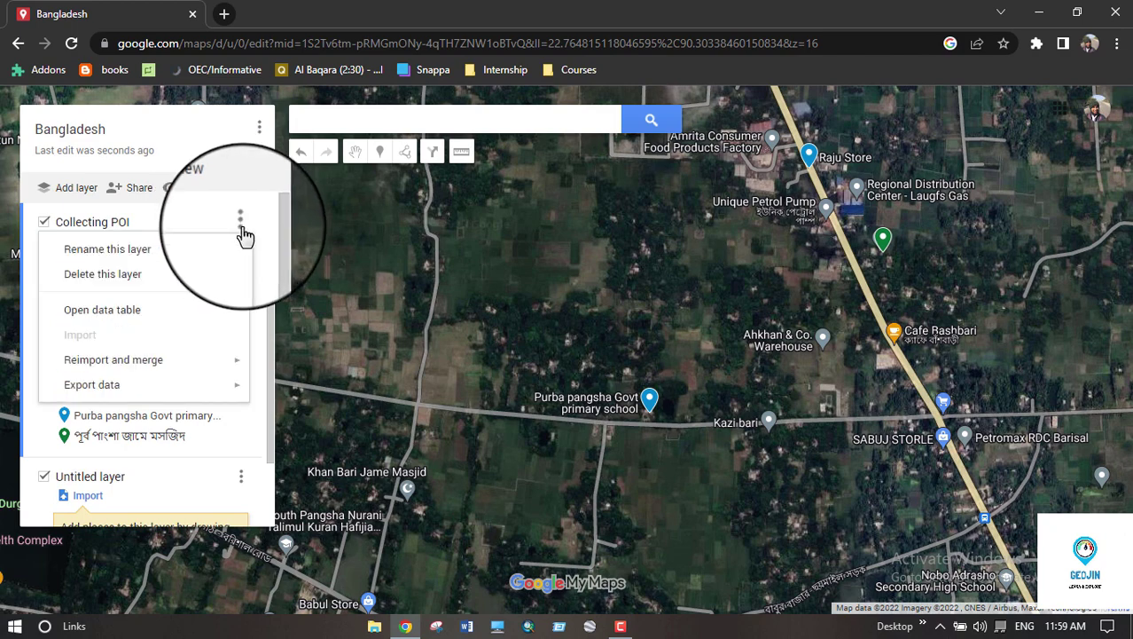
mouse_move(110, 398)
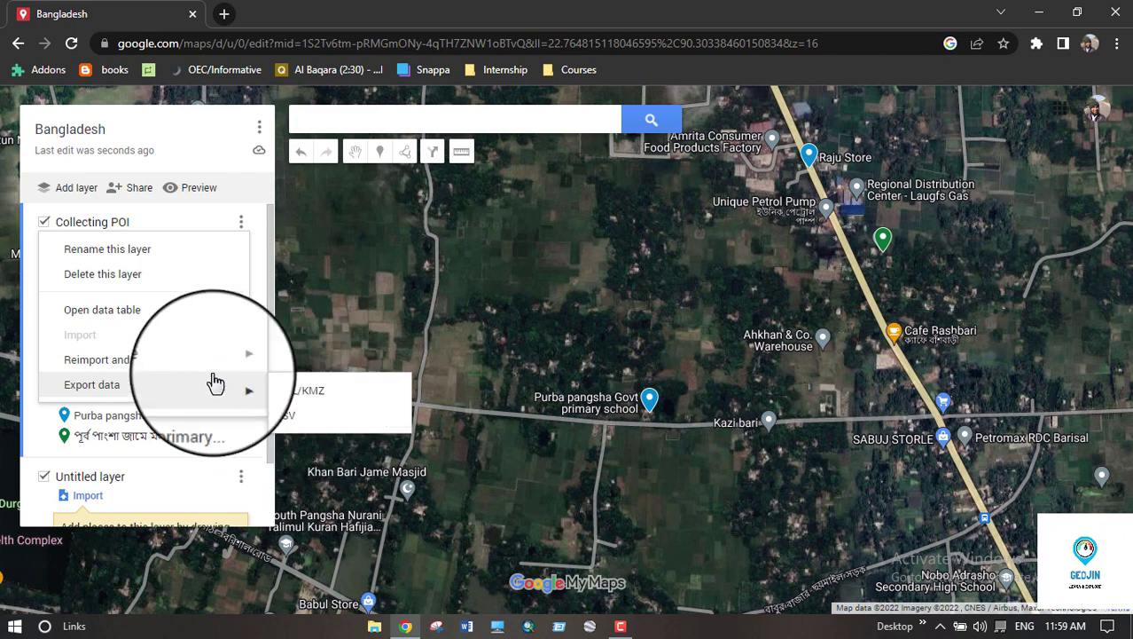
left_click(300, 392)
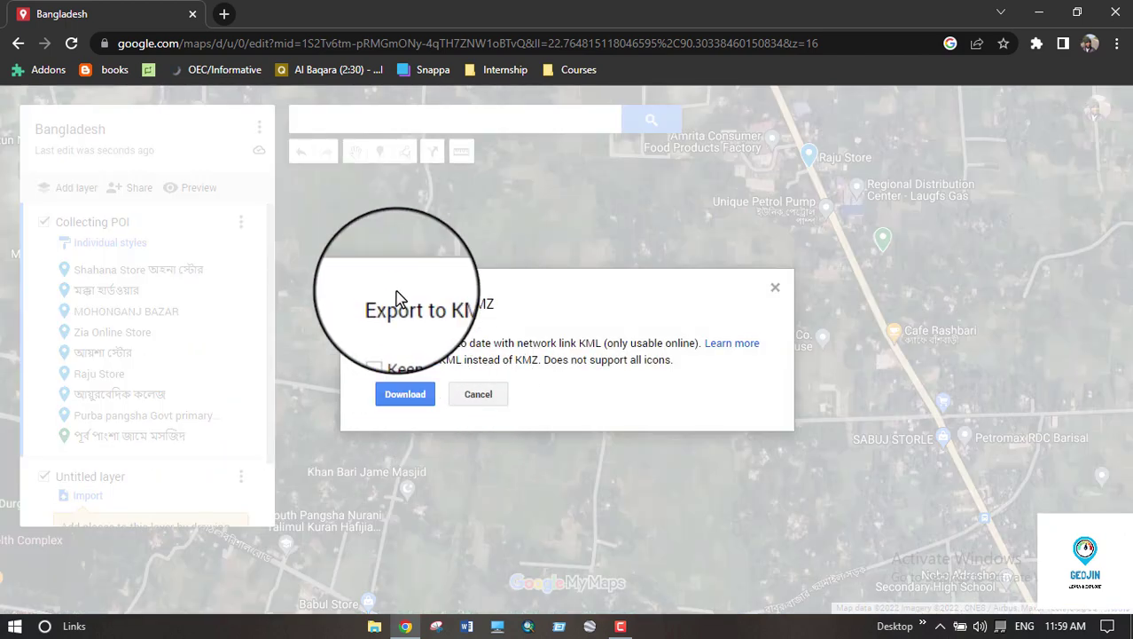
left_click(408, 396)
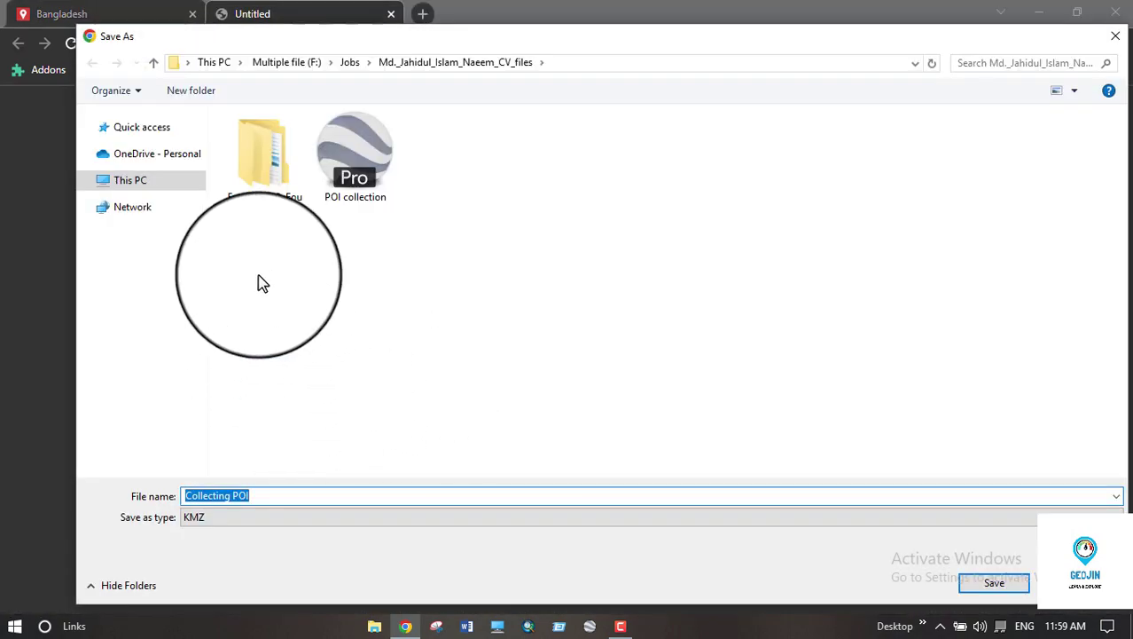
left_click(997, 587)
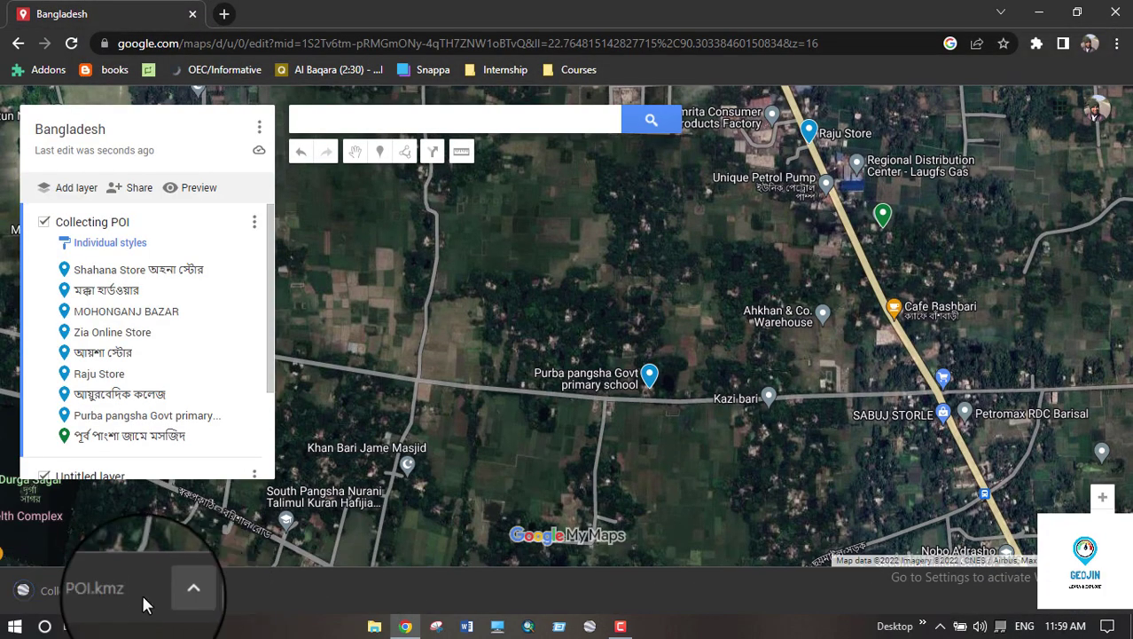
Show the downloaded Collecting POI KMZ in its folder
left_click(183, 593)
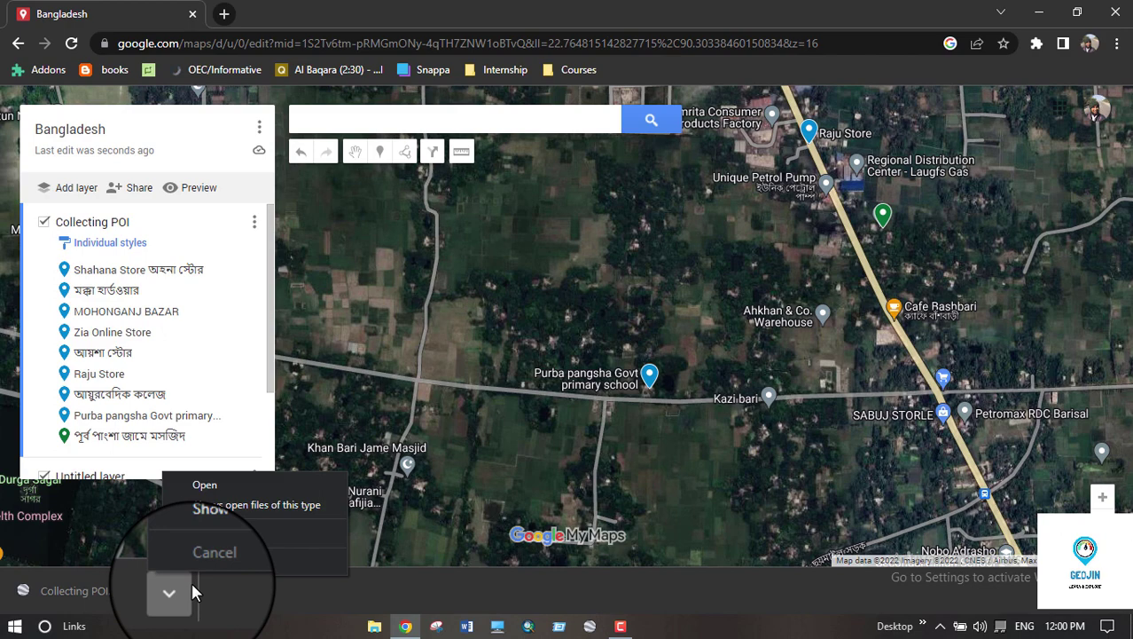
left_click(186, 589)
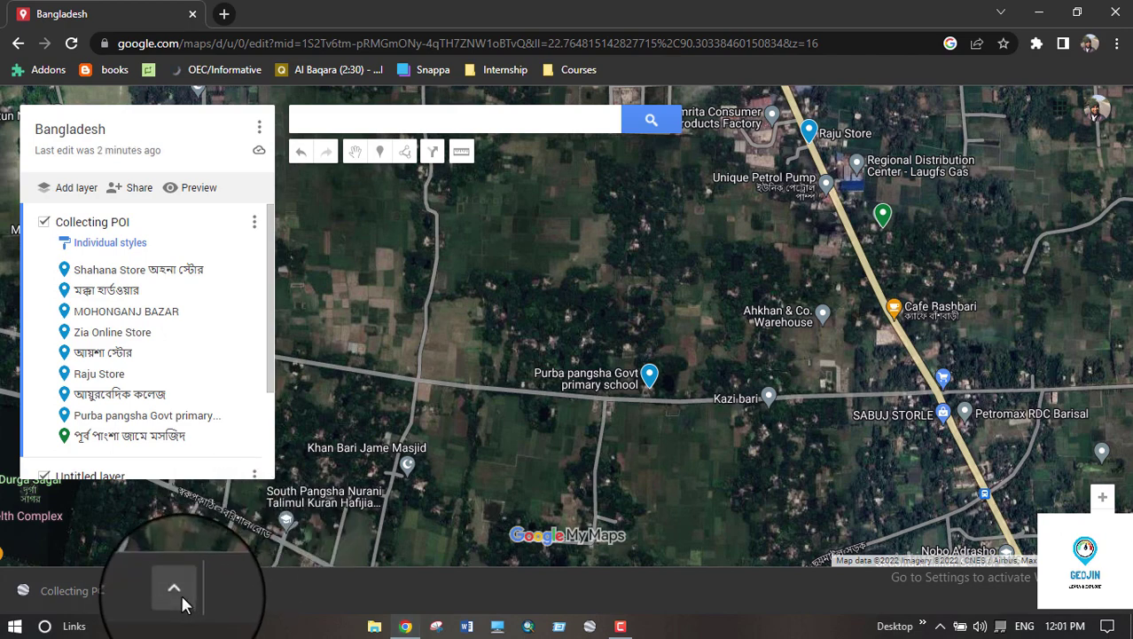
left_click(177, 592)
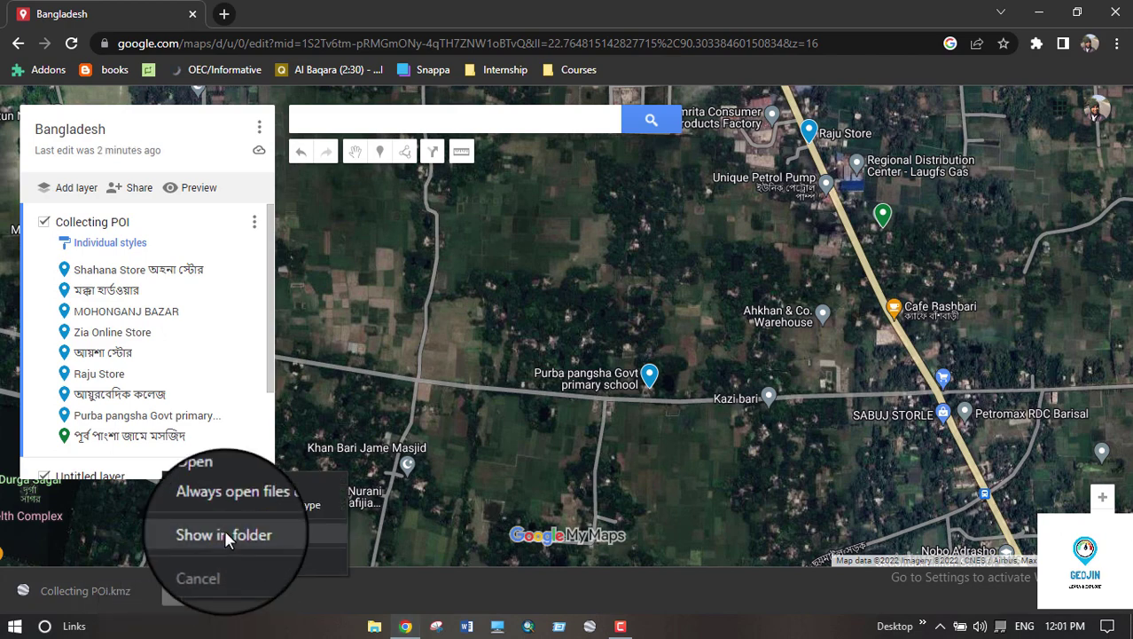
left_click(223, 535)
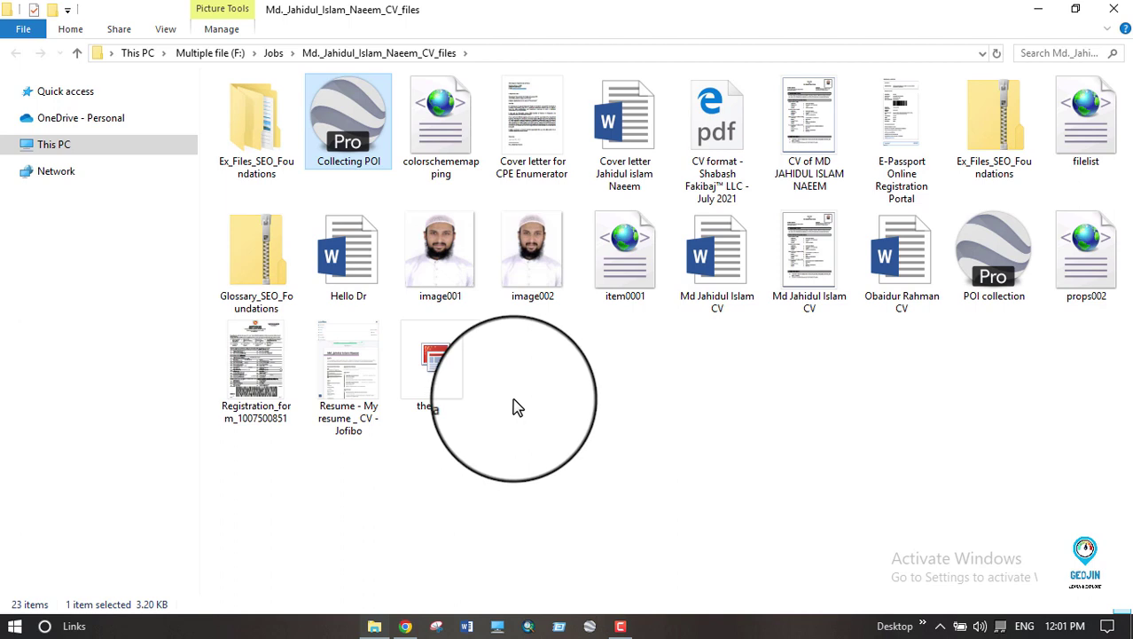
Open the Collecting POI KMZ file from File Explorer in Google Earth Pro
double_click(363, 142)
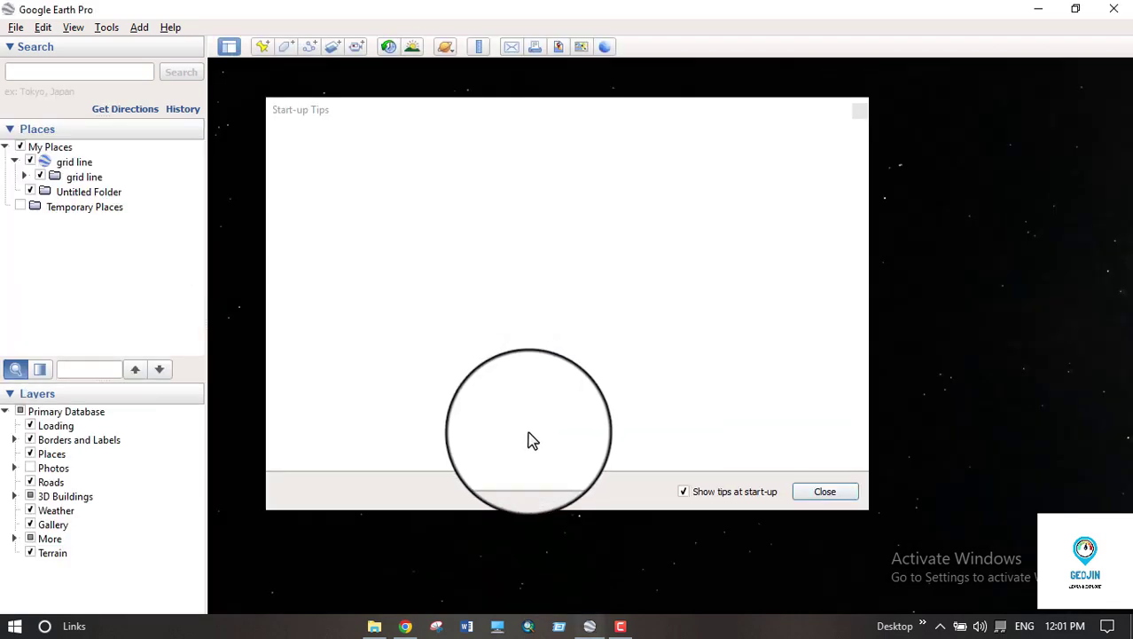
Close the Google Earth Pro Start-up Tips to view the Collecting POI placemarks
left_click(825, 493)
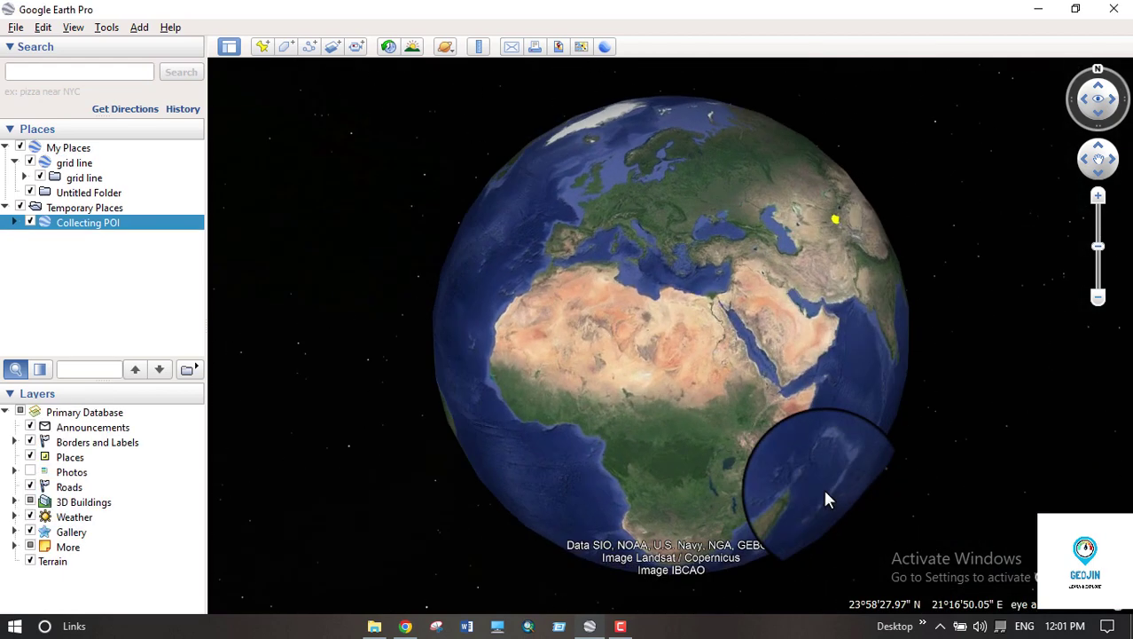